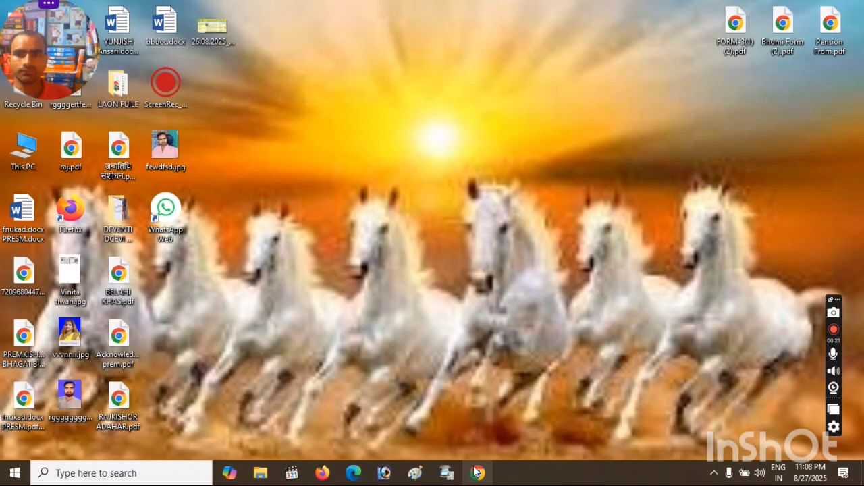
Step: Open Chrome, search Google for "RTPS BIhAR" and open the Bihar Government RTPS-4 site
click(477, 473)
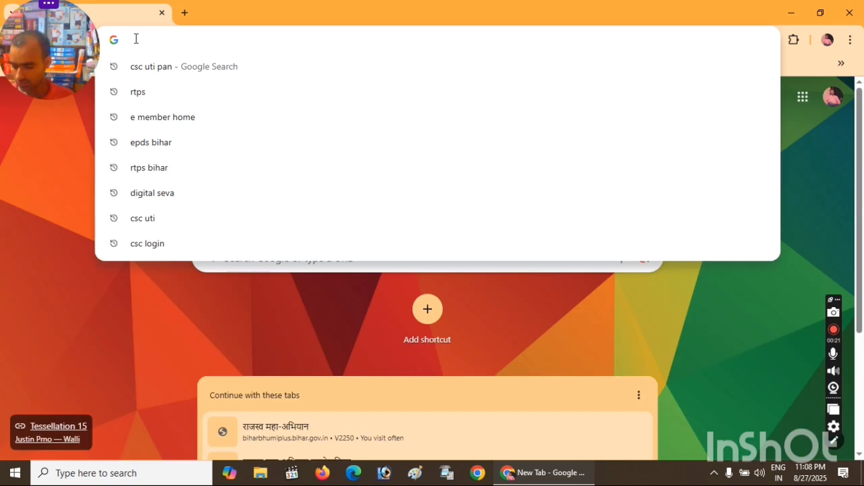
text(R)
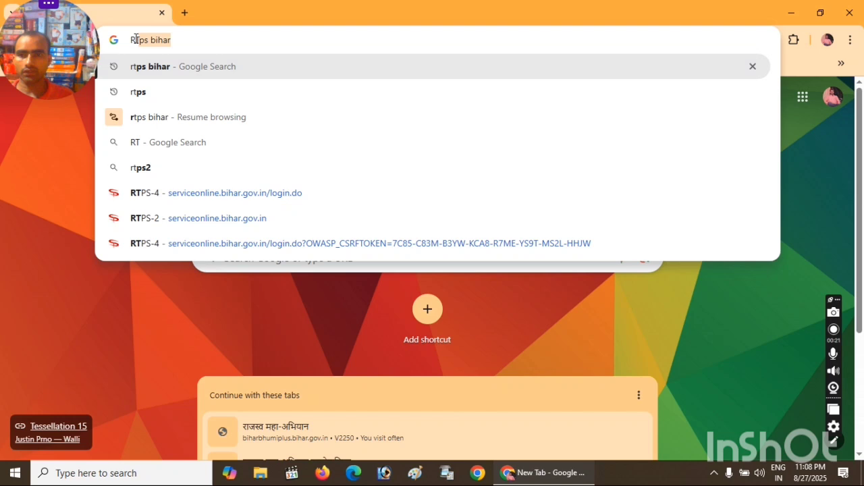
text(TPS BIAR)
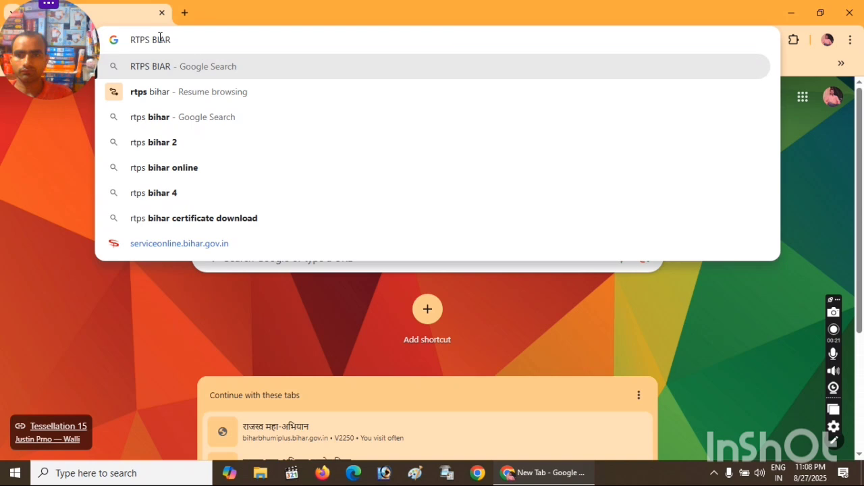
text(h)
key(Return)
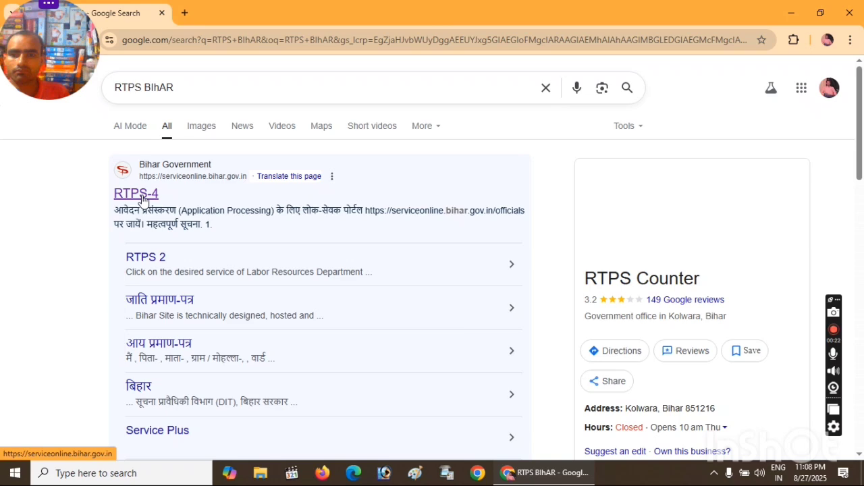
click(139, 194)
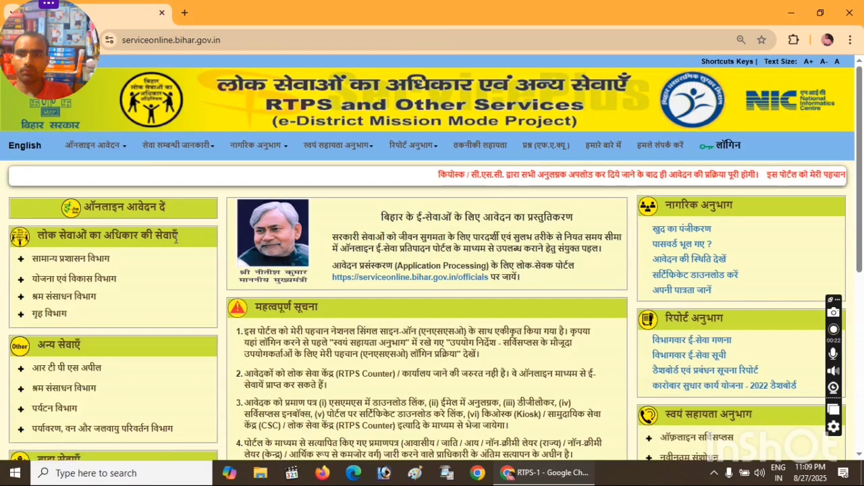
Step: Open the circle-level (अंचल स्तर पर) residence certificate application form under the General Administration Department services
click(99, 261)
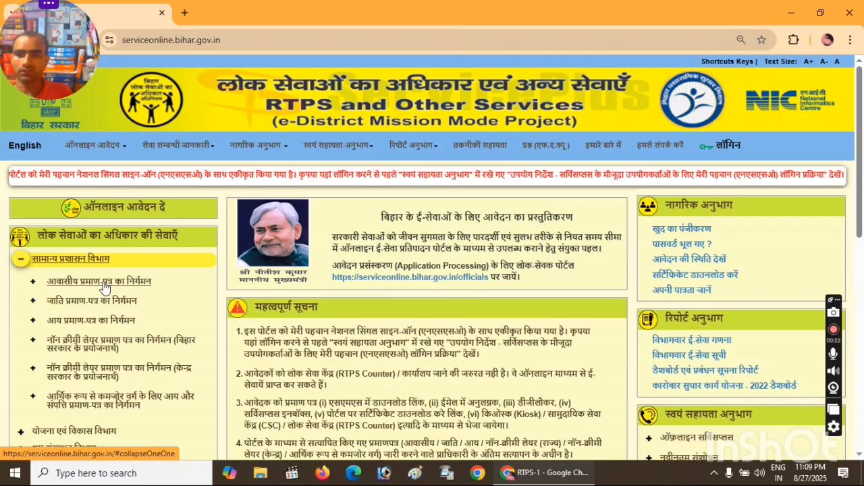
click(101, 281)
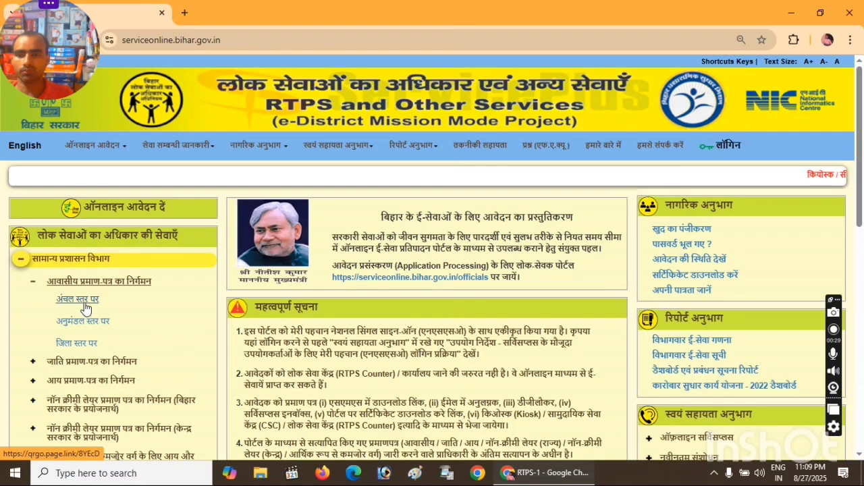
click(85, 308)
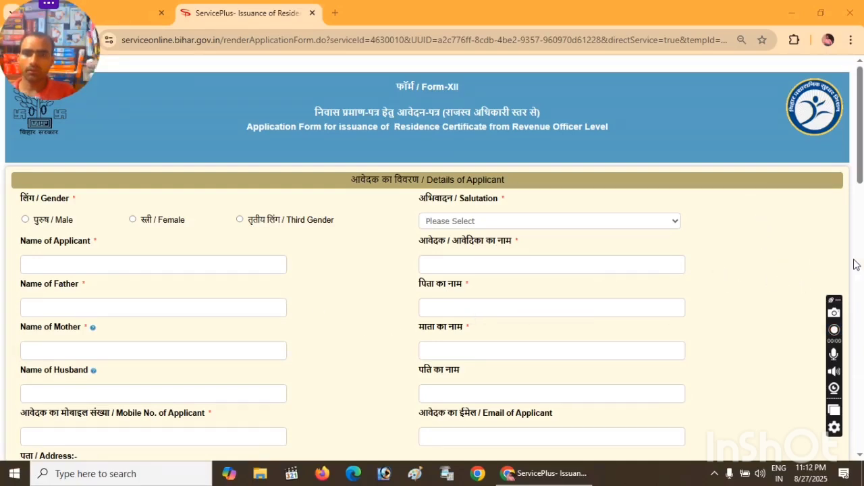
Step: Clear the text from the Name of Applicant field in the residence certificate form
drag(860, 147, 860, 154)
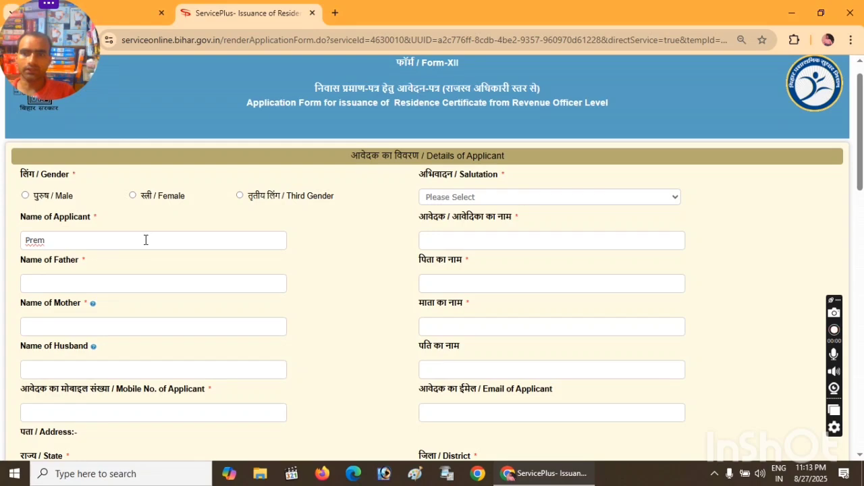
key(BackSpace)
key(BackSpace)
key(BackSpace)
key(BackSpace)
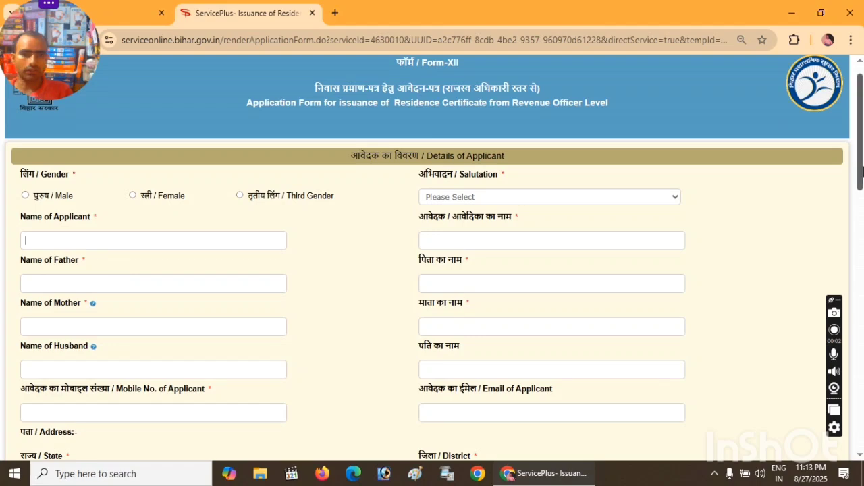
Step: Set the address State to BIHAR and view the available District options
scroll(863, 172, down, 1)
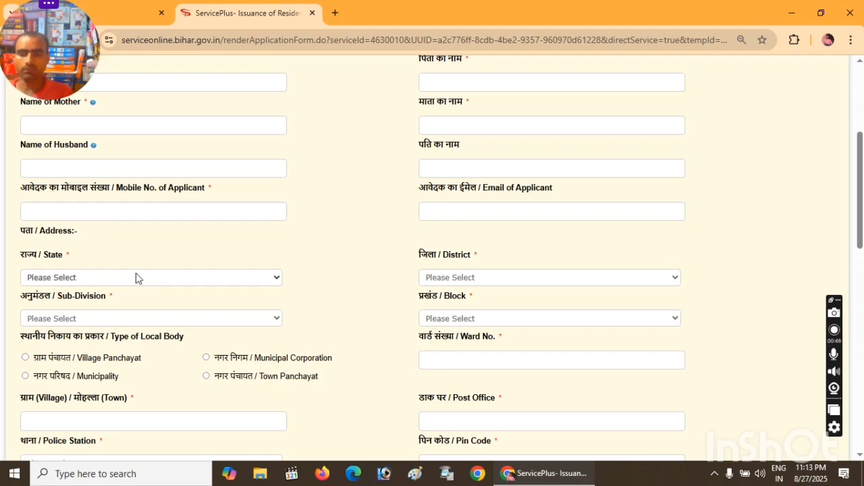
click(78, 279)
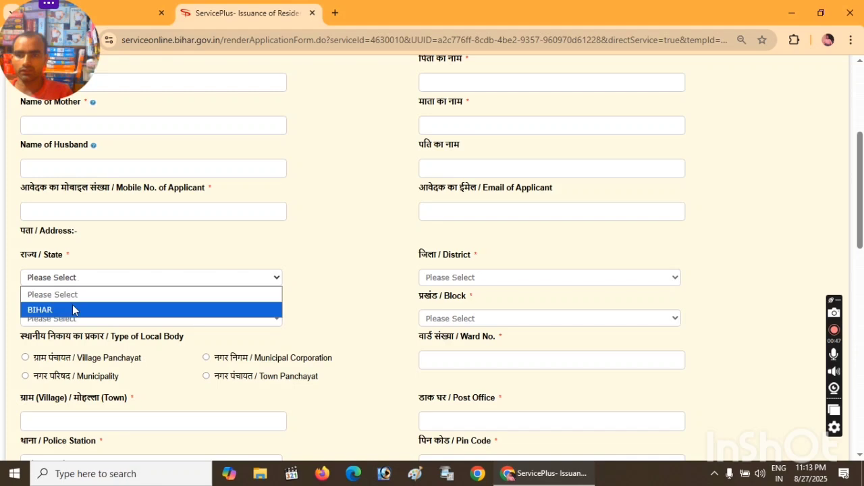
click(282, 291)
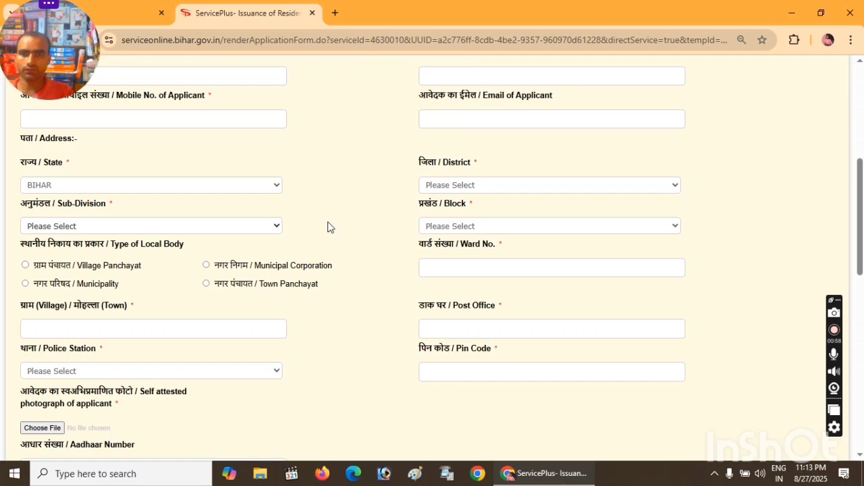
click(451, 190)
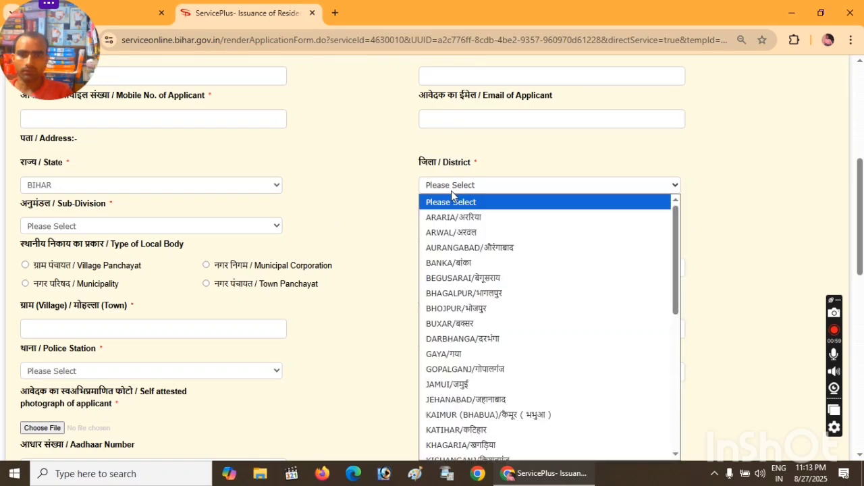
click(451, 196)
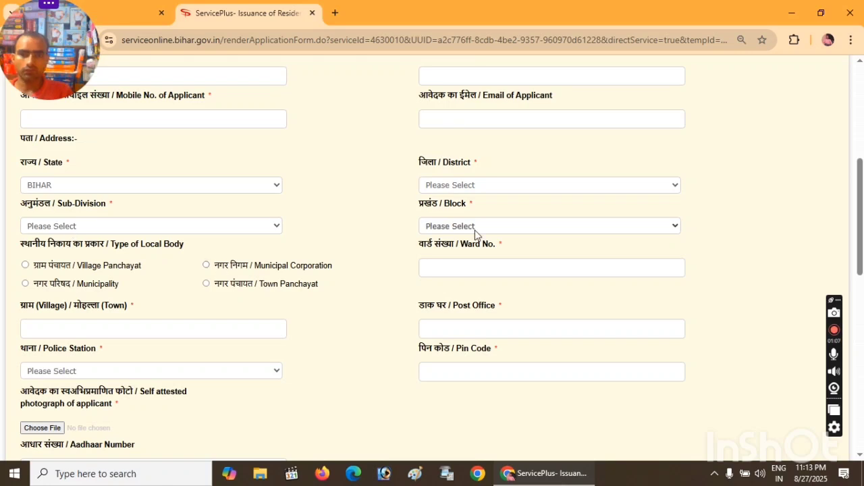
Step: Examine the remaining residence form fields, from village and post office through purpose of application, self declaration and word verification
scroll(844, 227, down, 1)
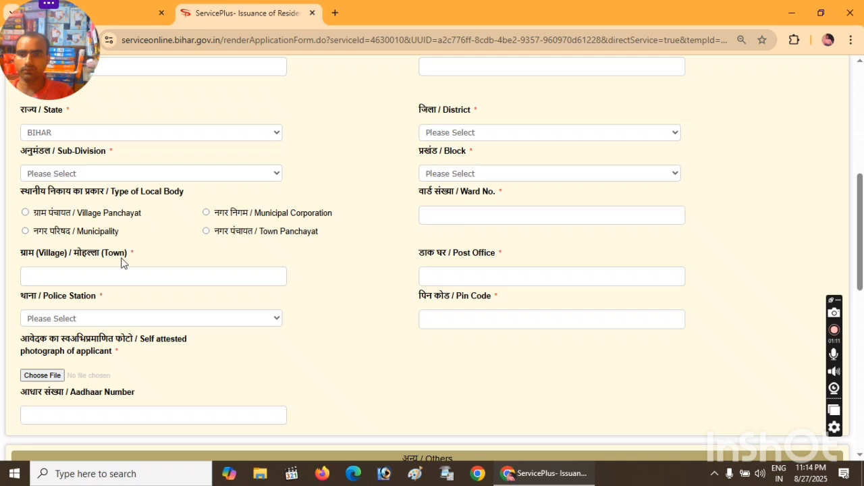
click(58, 278)
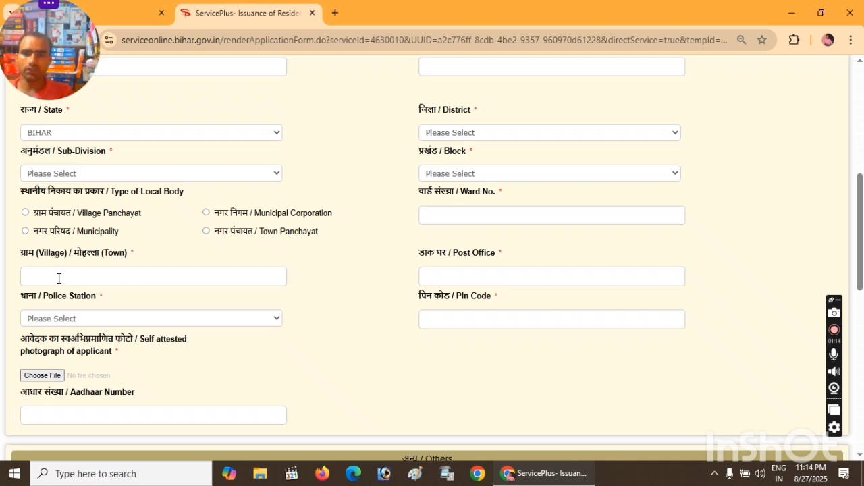
click(448, 277)
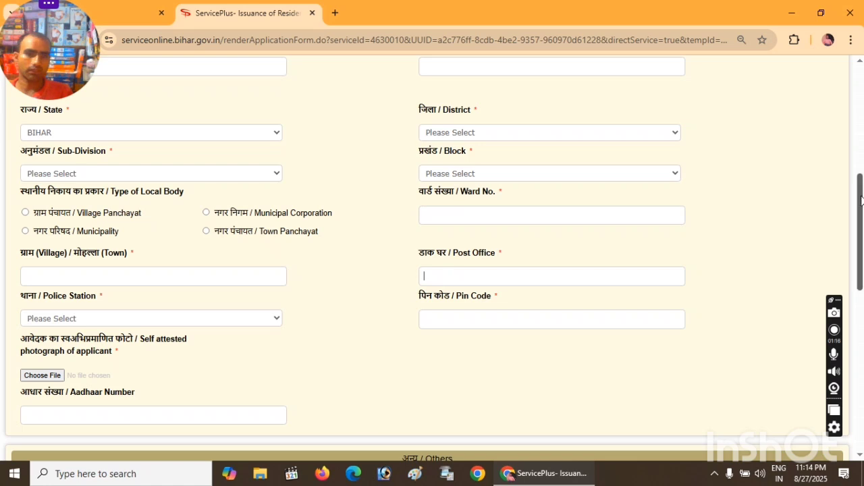
scroll(499, 179, down, 1)
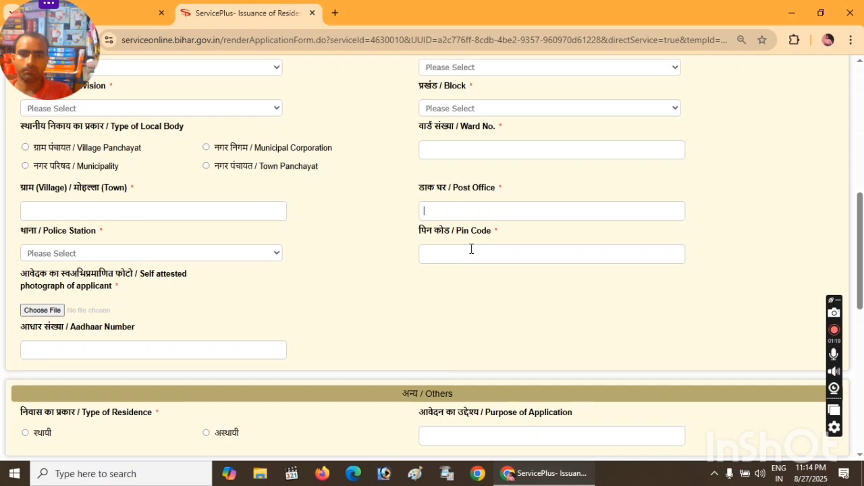
scroll(863, 227, down, 1)
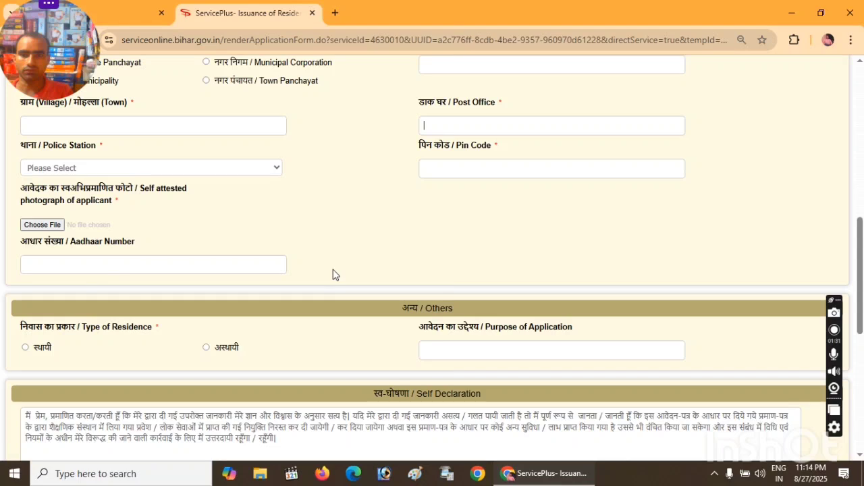
scroll(862, 235, down, 1)
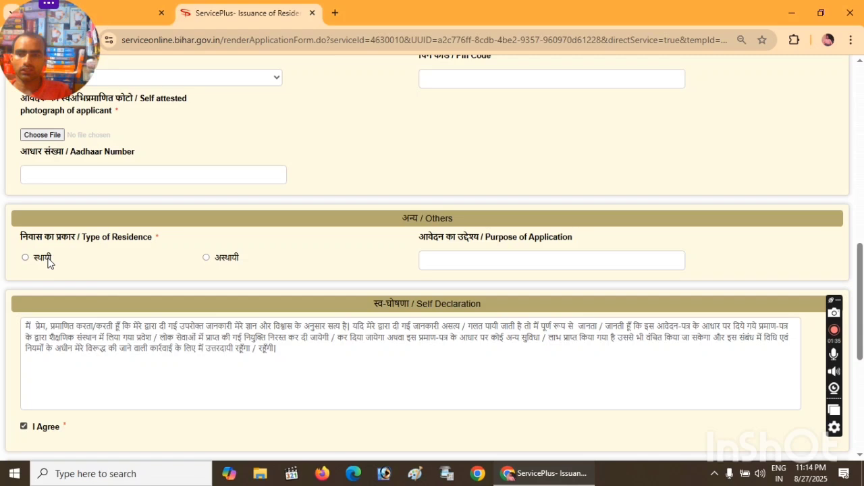
click(464, 260)
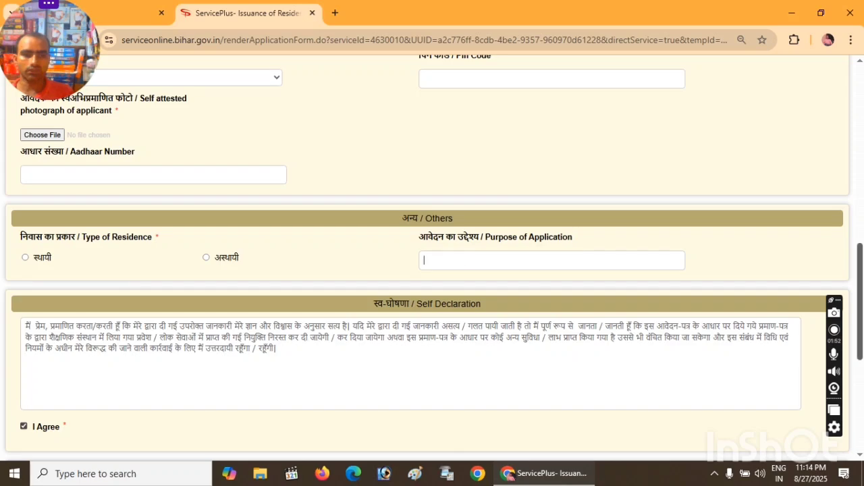
drag(860, 299, 862, 330)
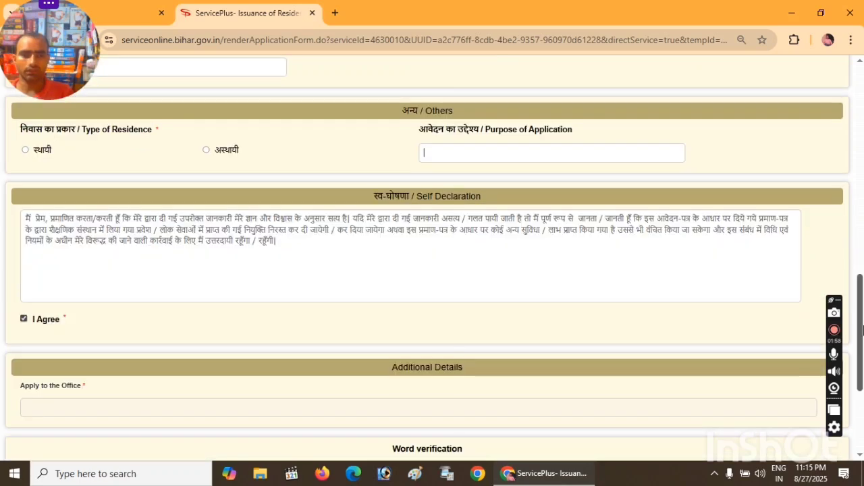
drag(862, 329, 862, 361)
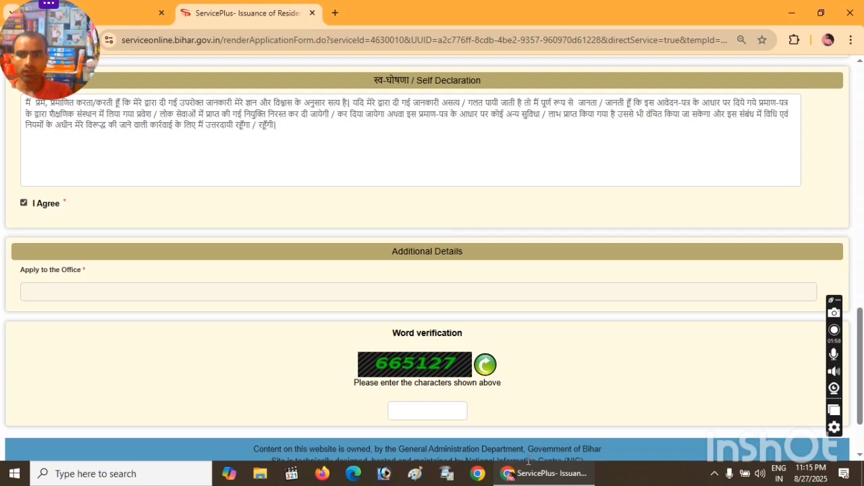
click(417, 415)
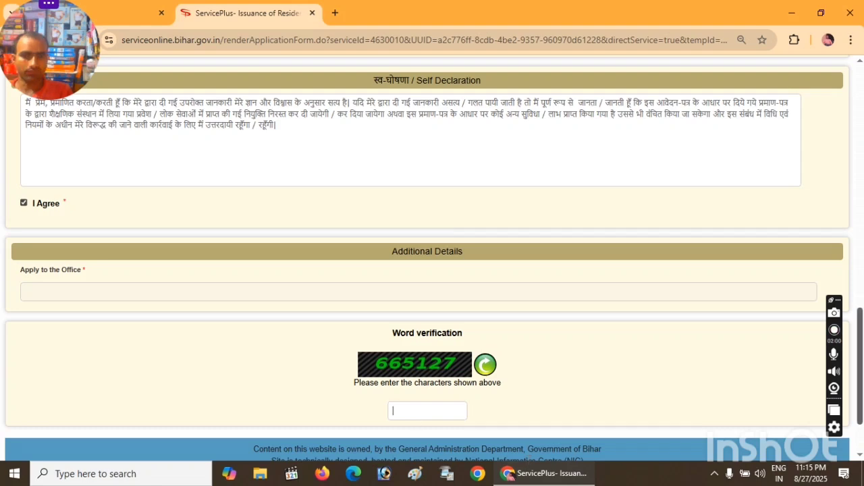
scroll(709, 432, down, 2)
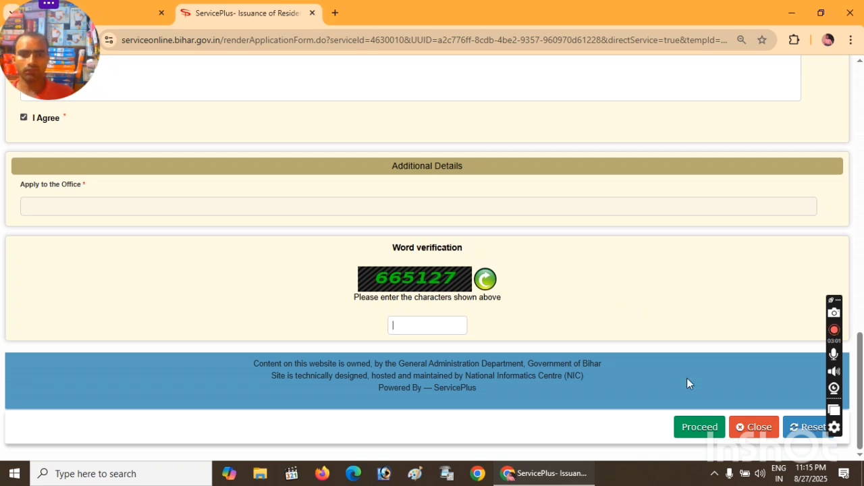
Step: Close the residence form without saving and open the circle-level (अंचल स्तर पर) caste certificate application form
click(758, 428)
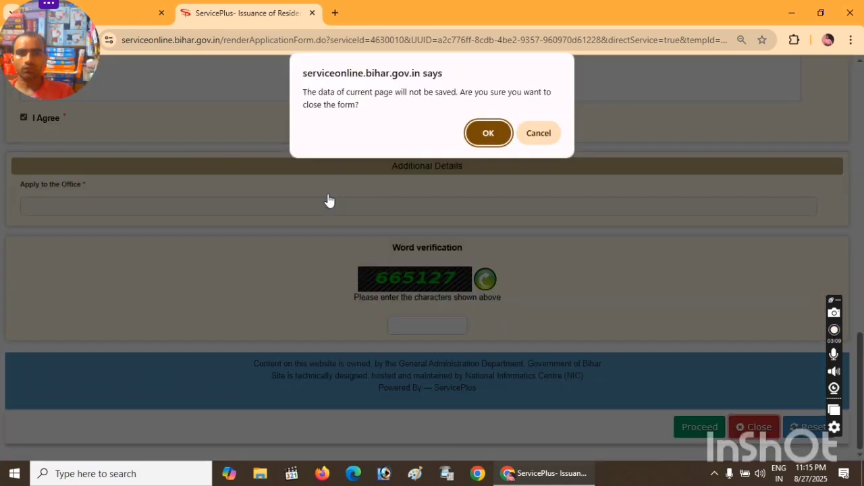
click(488, 134)
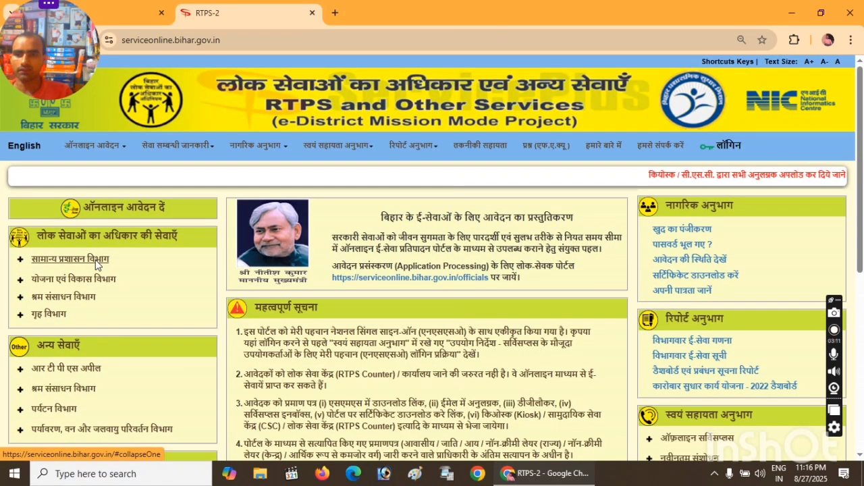
click(96, 262)
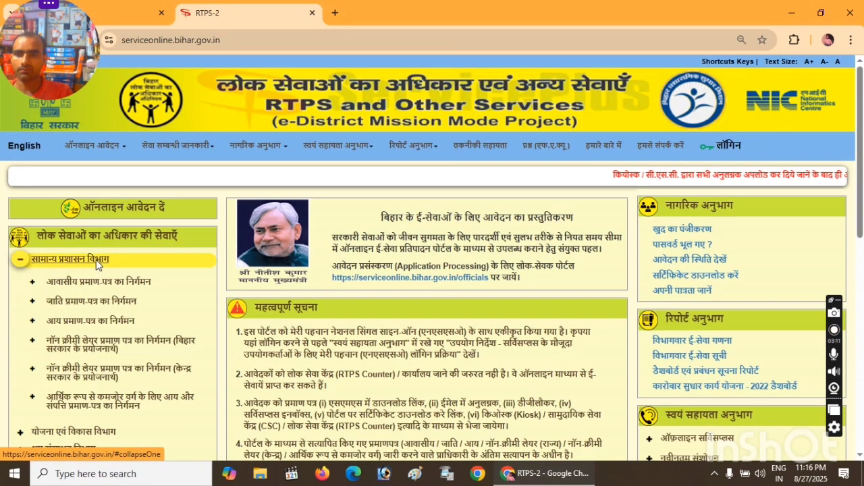
click(104, 302)
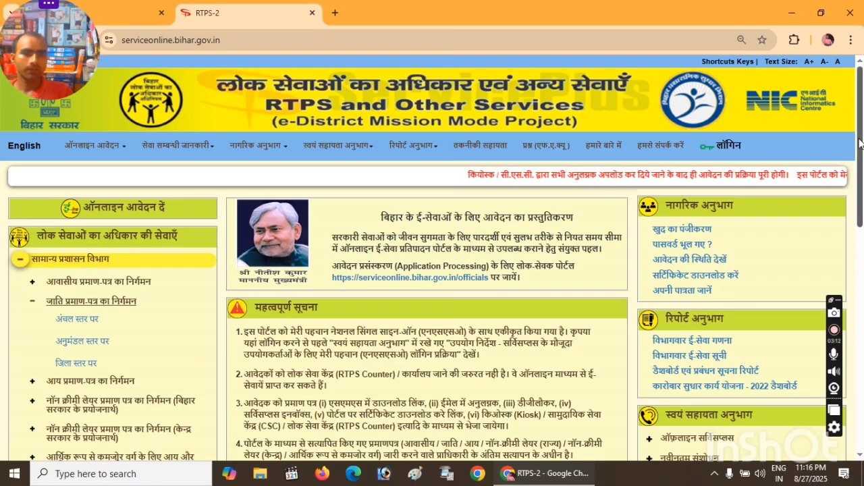
drag(860, 143, 861, 201)
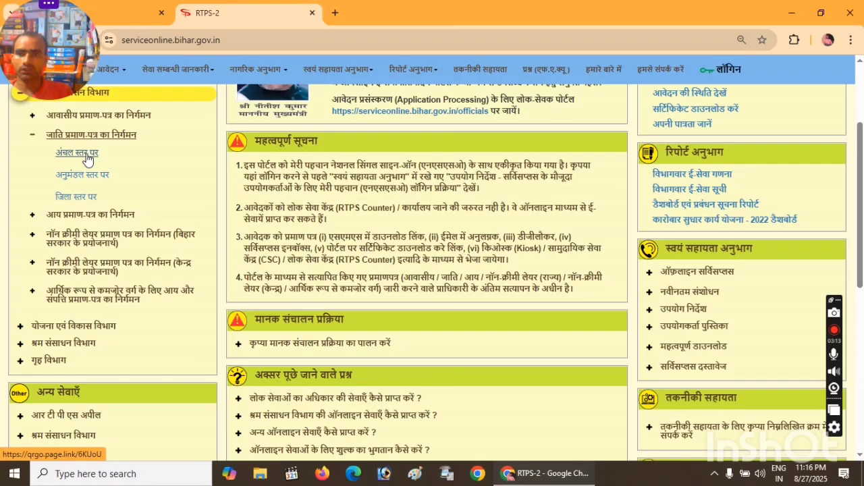
click(86, 157)
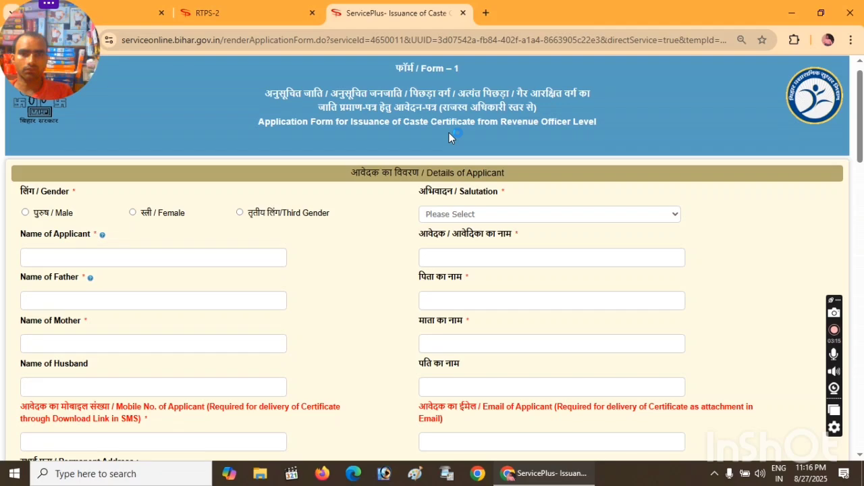
Step: Examine the gender options and the English and Hindi applicant name fields in the caste certificate form
scroll(449, 132, down, 1)
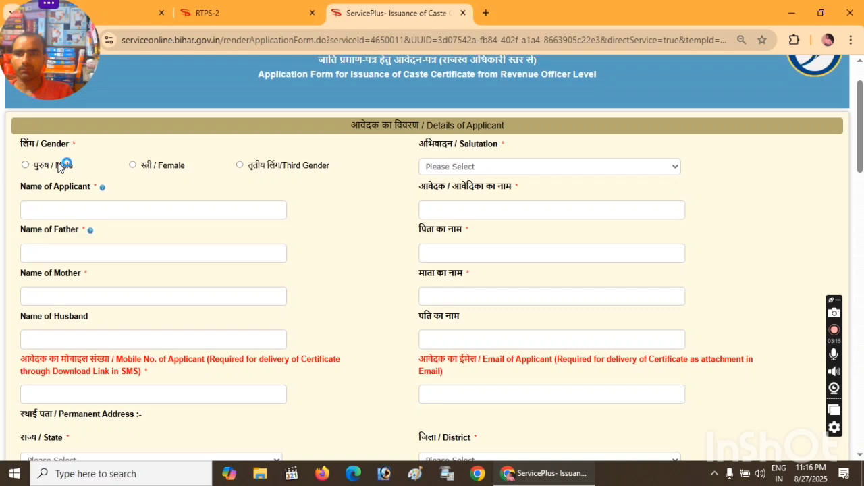
click(46, 210)
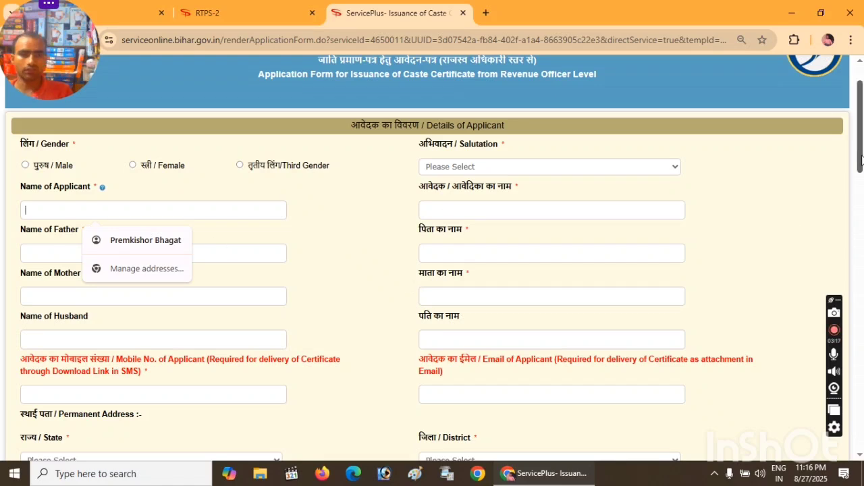
drag(861, 160, 861, 178)
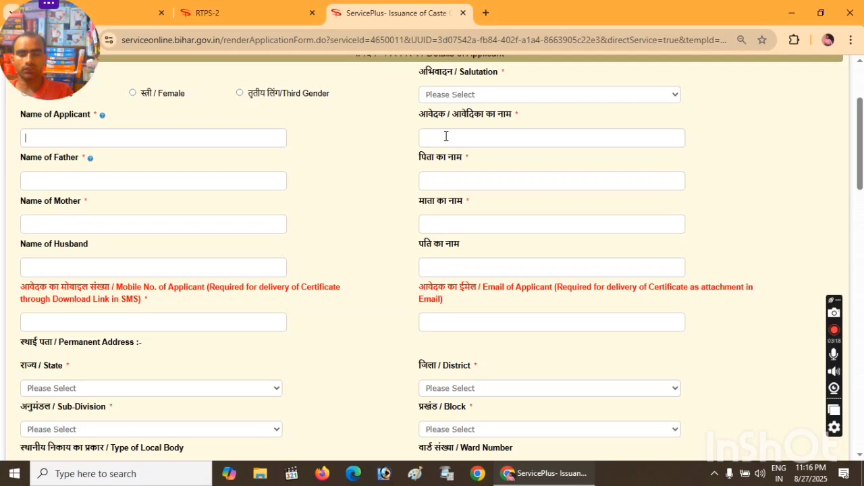
click(445, 137)
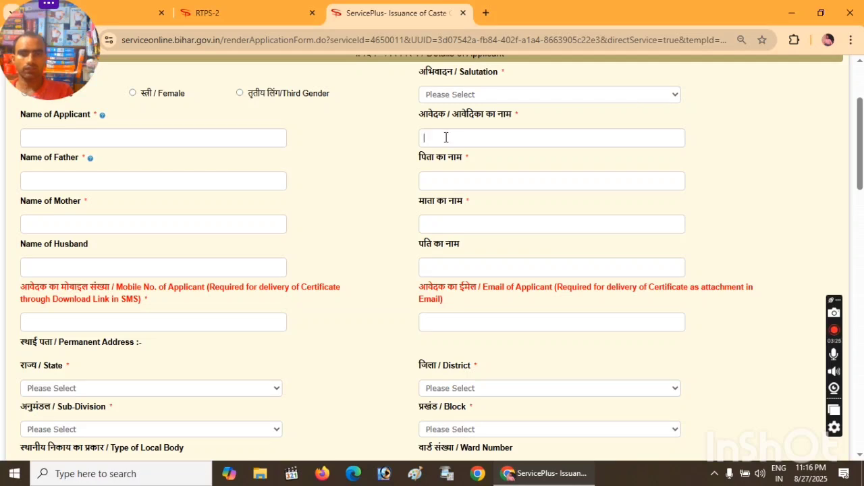
Step: Find the online Google Input Tools page by searching for "input tools" in a new browser tab and set its language to Hindi
click(489, 15)
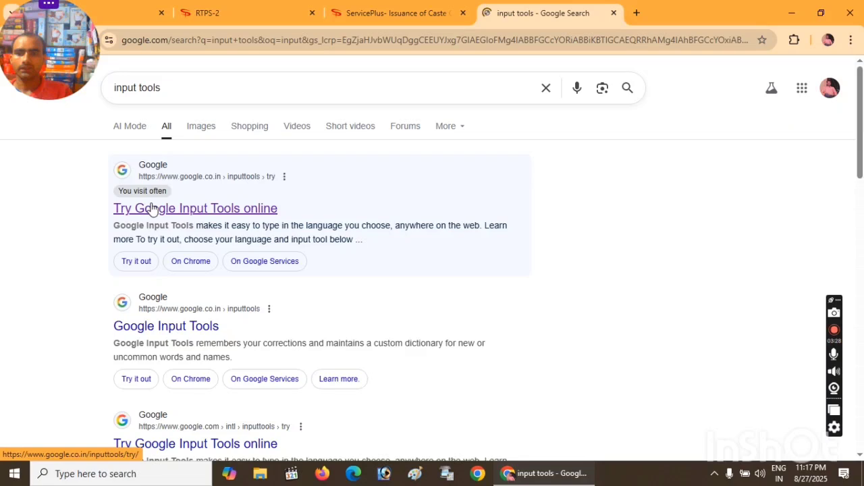
click(153, 210)
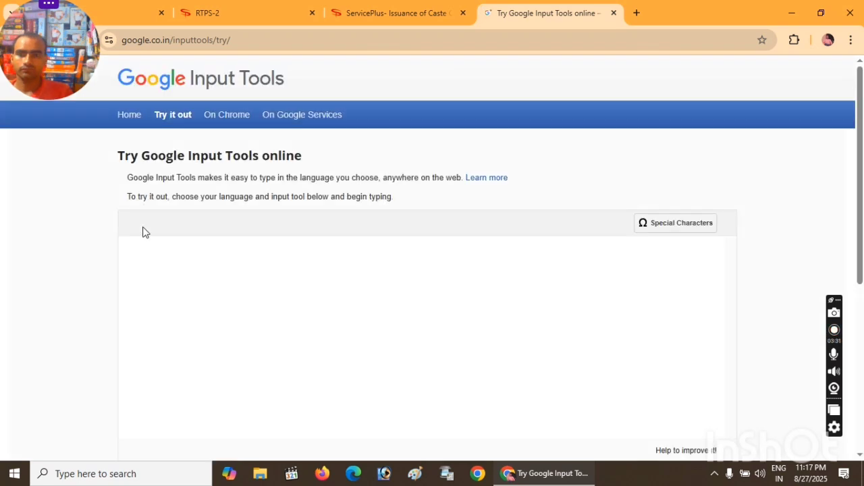
click(144, 226)
click(232, 340)
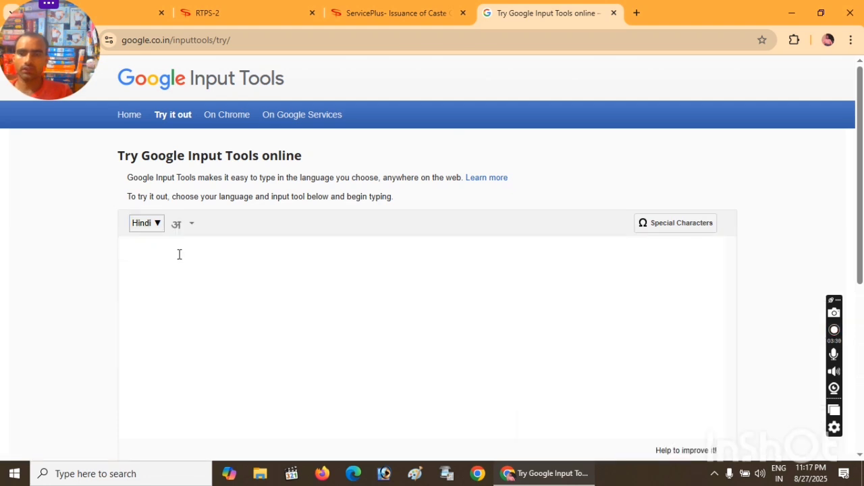
Step: Return to the caste certificate form and review the Hindi applicant name, father, mother and mobile number fields
click(369, 7)
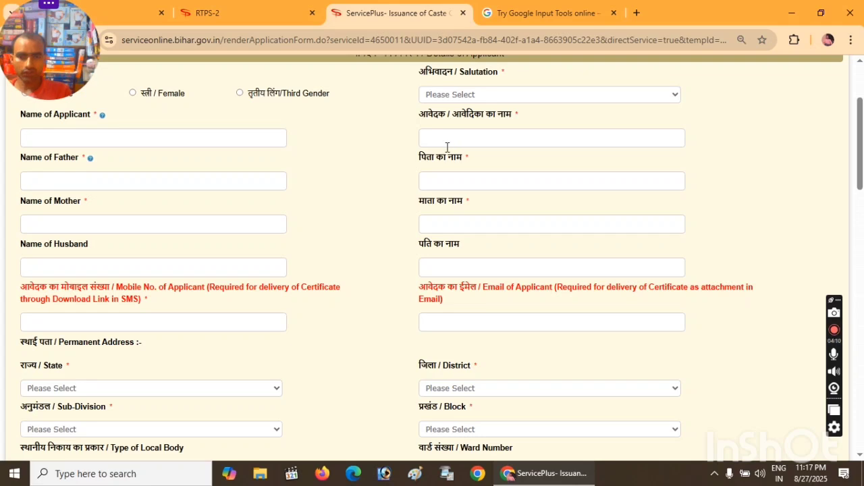
click(446, 143)
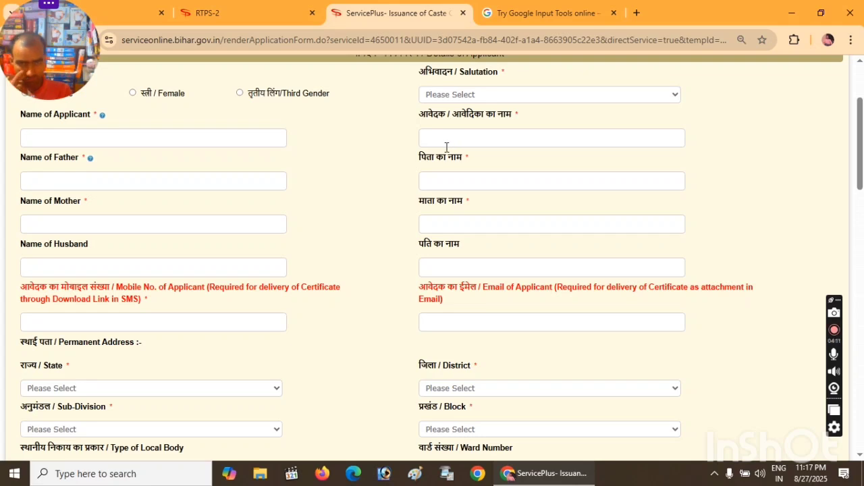
click(41, 182)
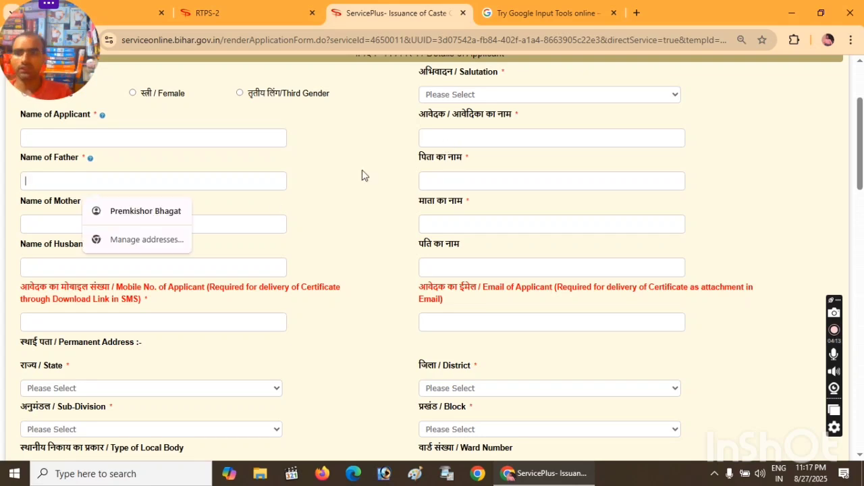
click(41, 222)
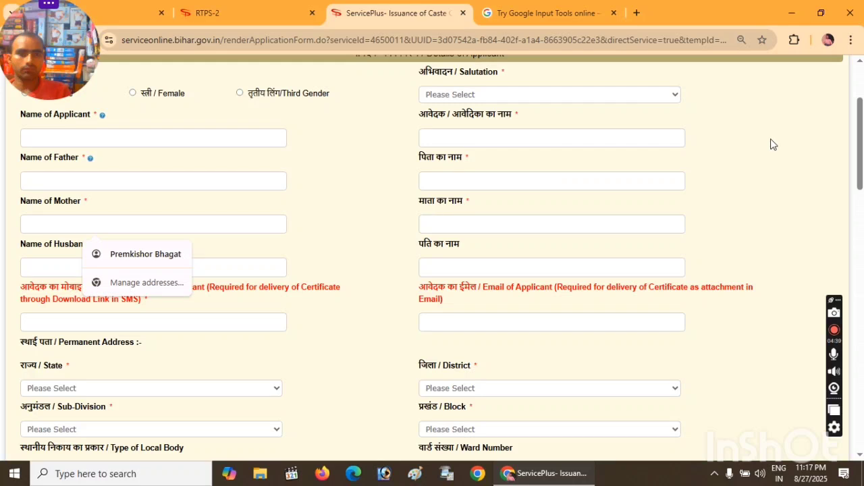
scroll(136, 145, down, 2)
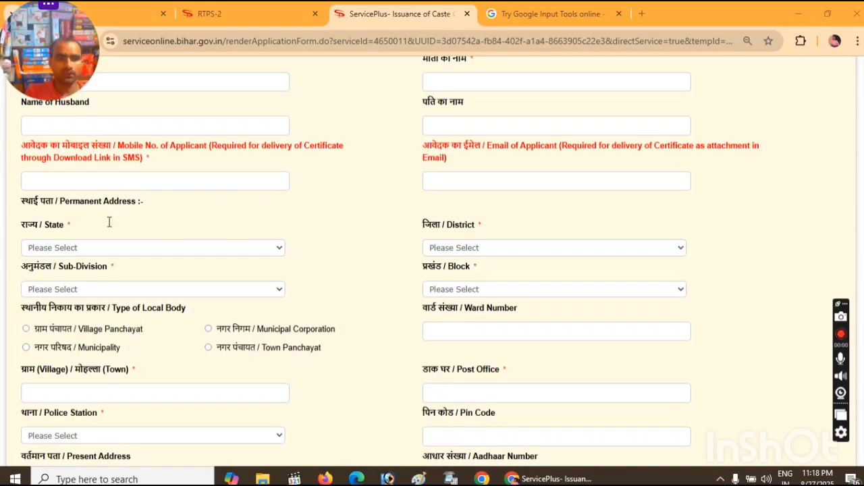
click(77, 187)
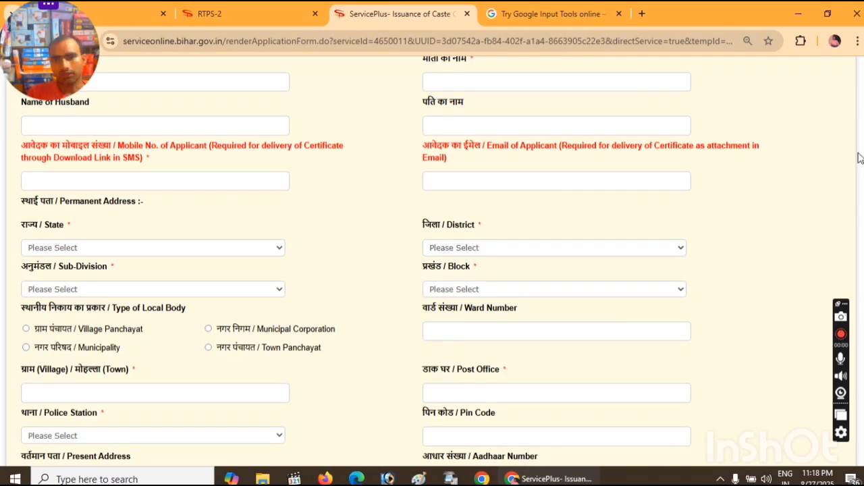
Step: Examine the caste form's permanent and present address fields, Aadhaar number, applicant photograph upload and Others section
scroll(170, 241, down, 2)
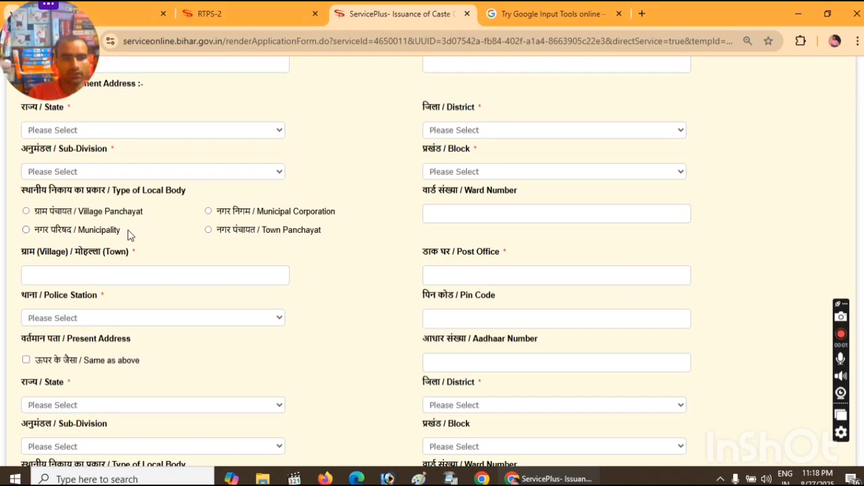
click(73, 276)
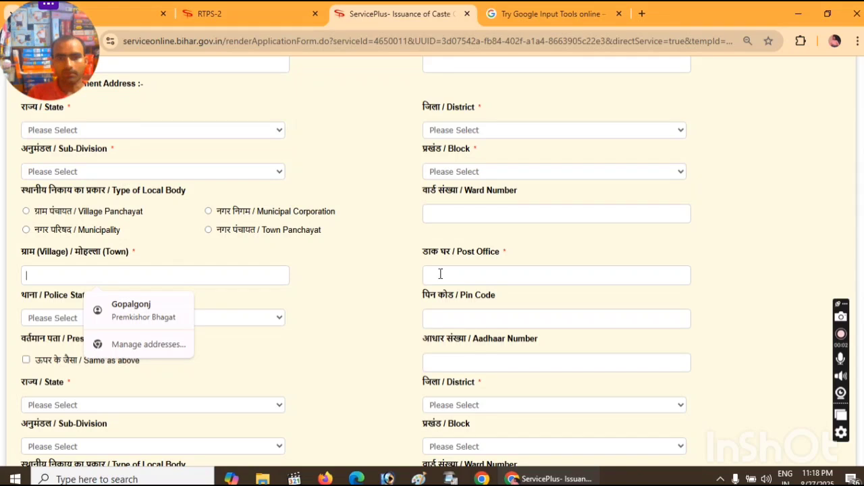
scroll(65, 183, down, 2)
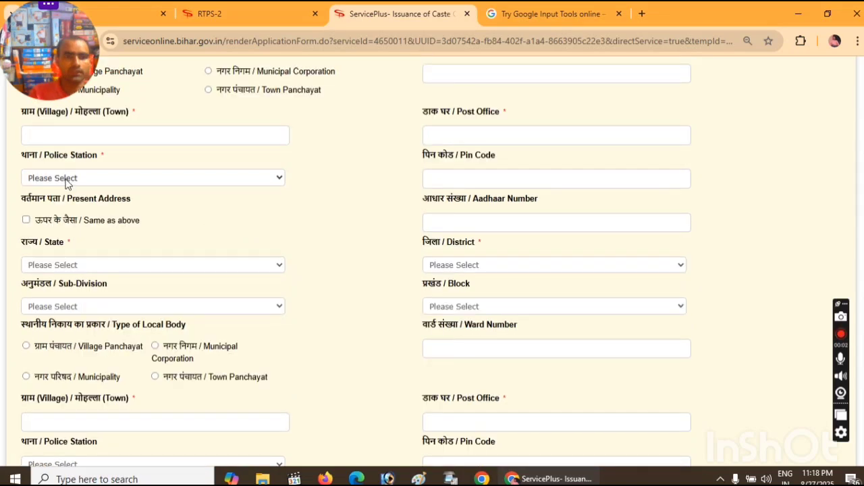
click(473, 135)
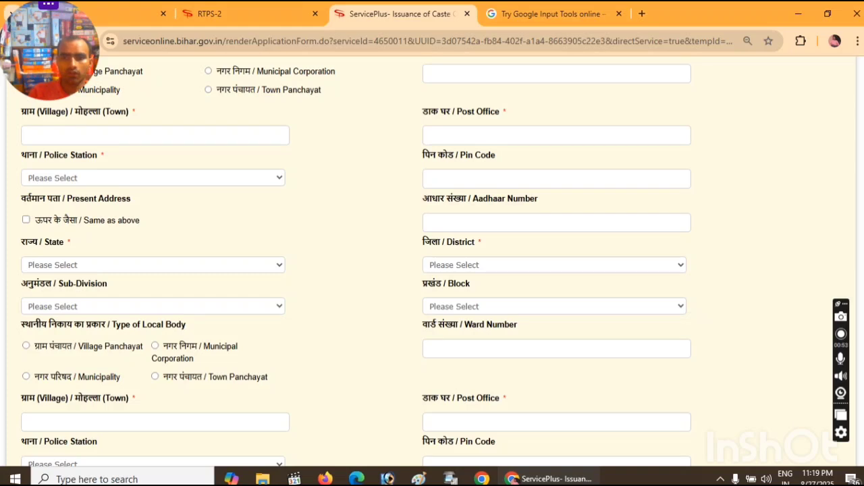
scroll(169, 232, down, 1)
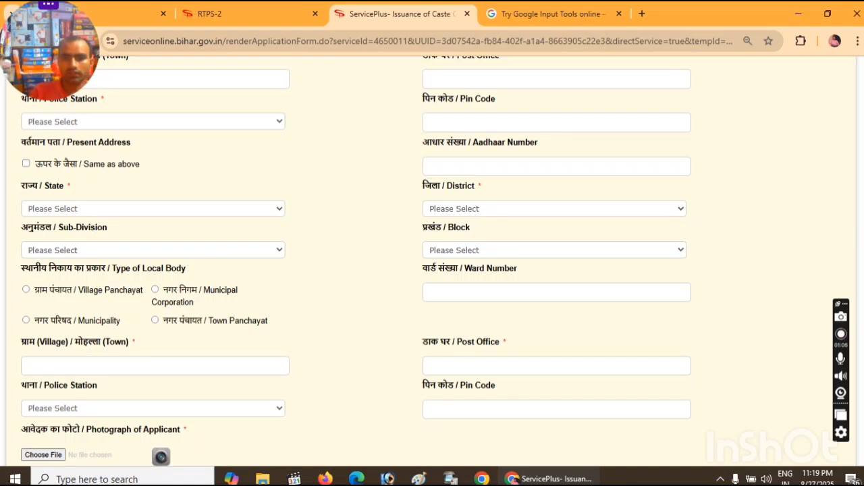
scroll(128, 256, down, 2)
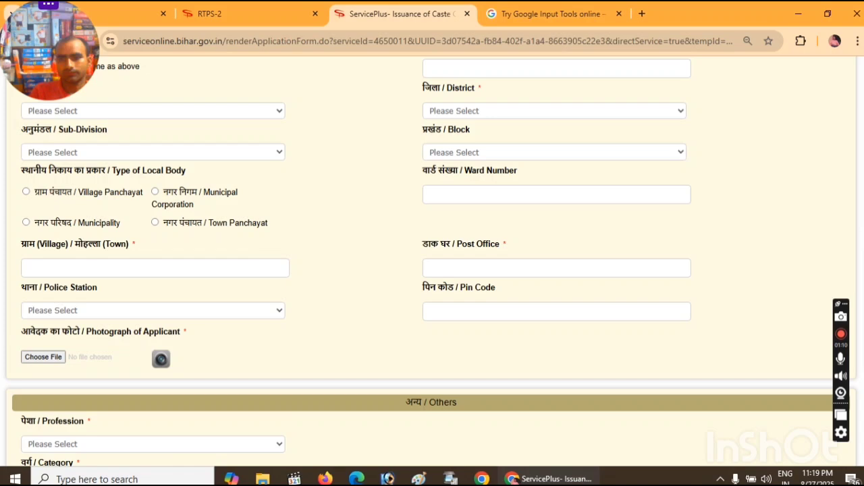
scroll(383, 176, down, 2)
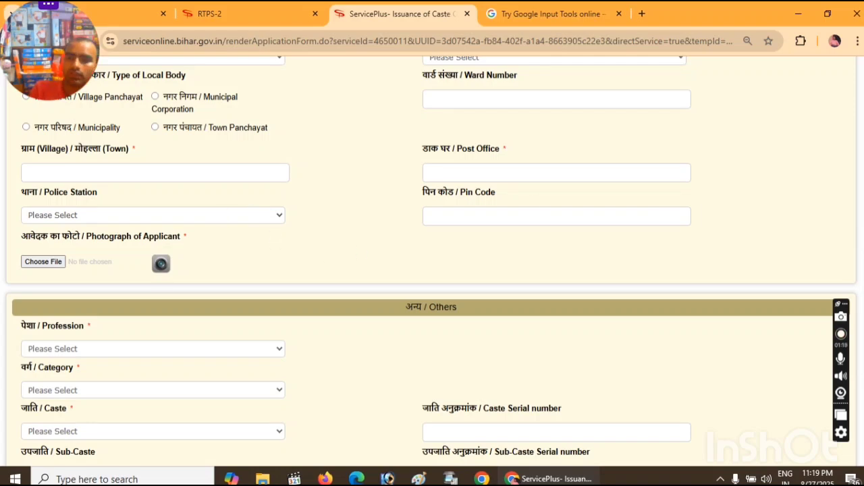
scroll(691, 293, down, 2)
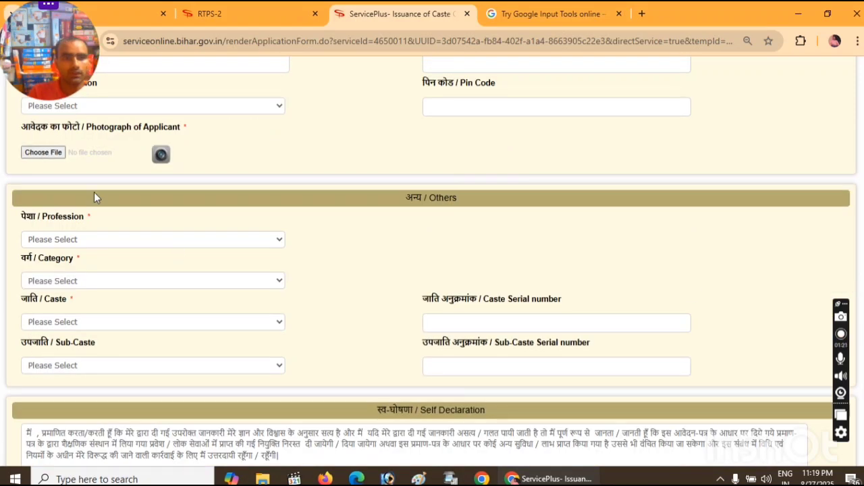
scroll(147, 208, down, 1)
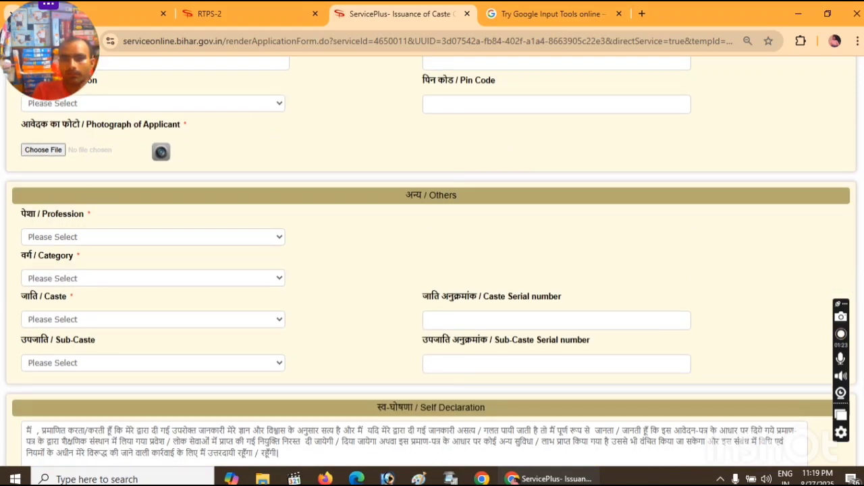
Step: View the available options for Profession, Category and Caste in the Others section without selecting any
click(66, 175)
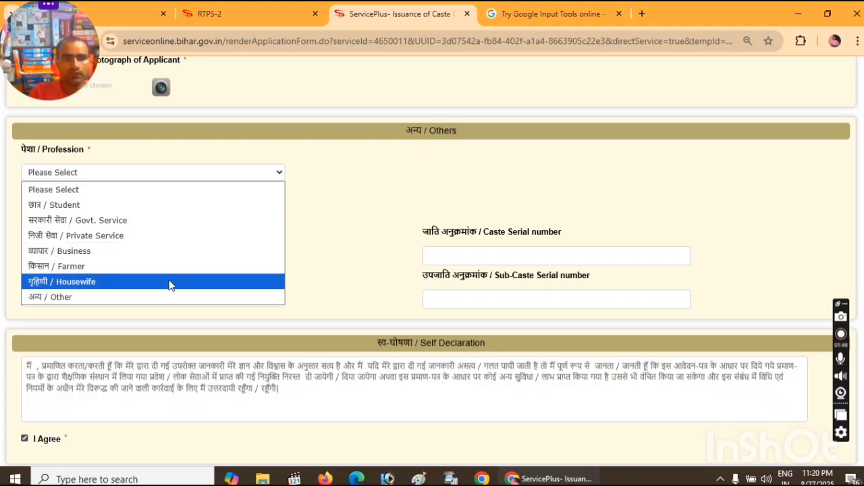
click(343, 230)
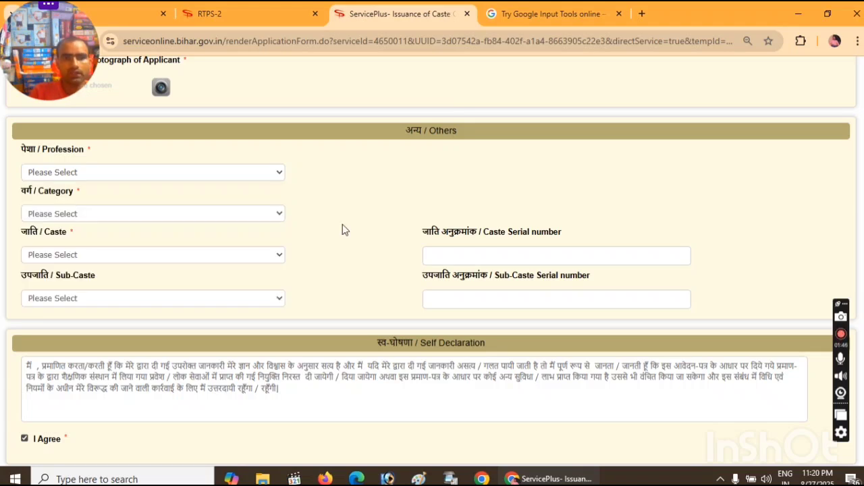
click(143, 213)
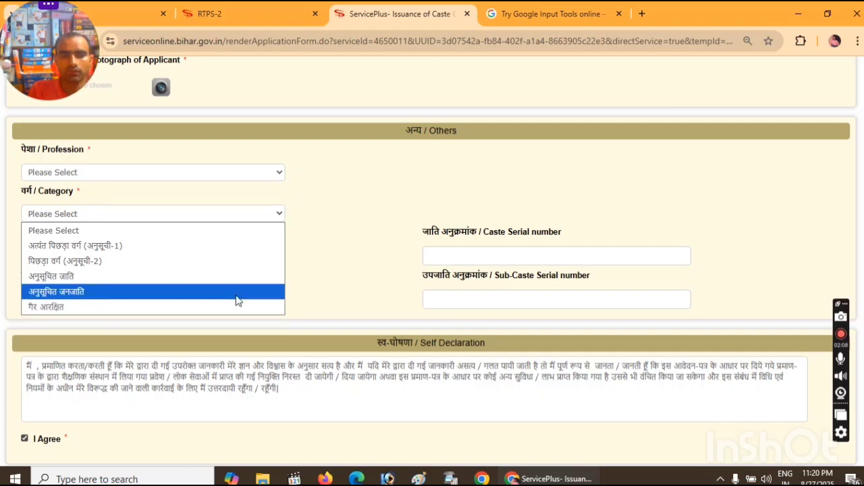
click(249, 223)
click(57, 257)
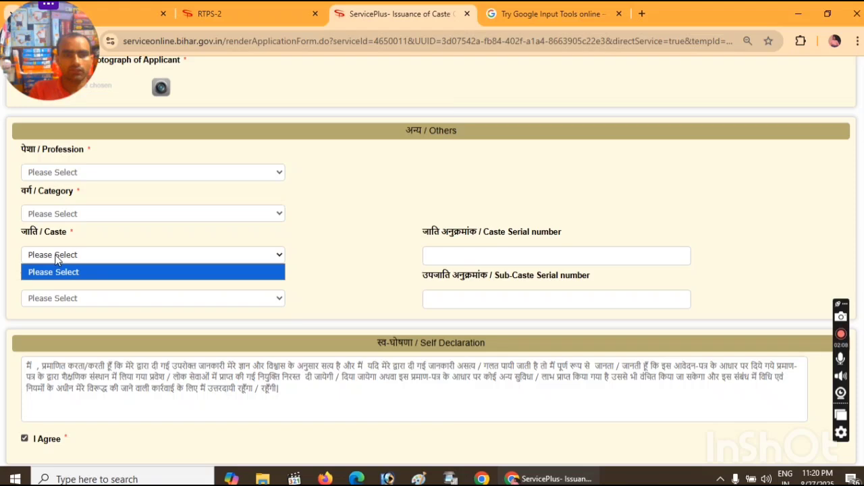
click(58, 257)
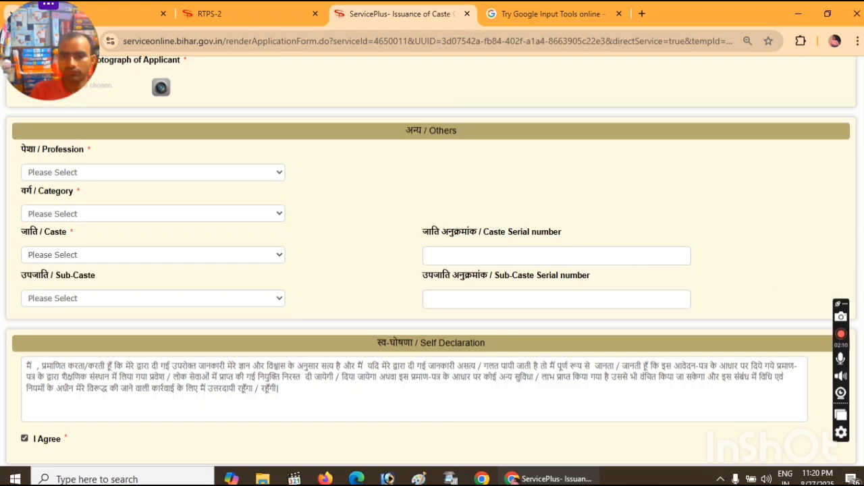
Step: Review the self declaration, Apply to the Office field, word verification and submission options of the caste form
scroll(436, 363, down, 4)
click(436, 363)
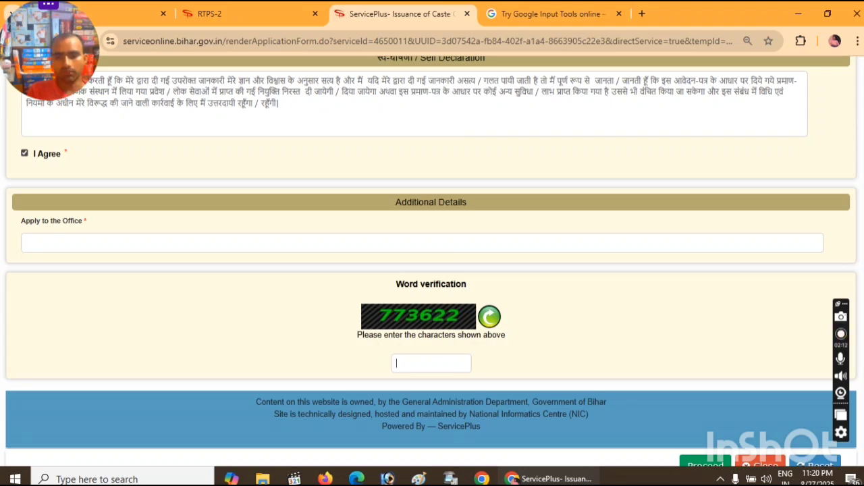
scroll(713, 436, down, 1)
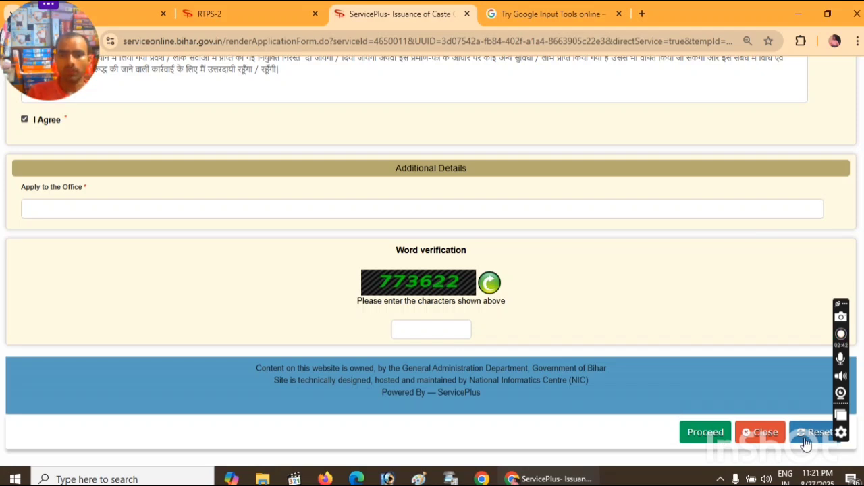
Step: Close the caste form without saving and open the circle-level (अंचल स्तर पर) income certificate application form under सामान्य प्रशासन विभाग
click(759, 435)
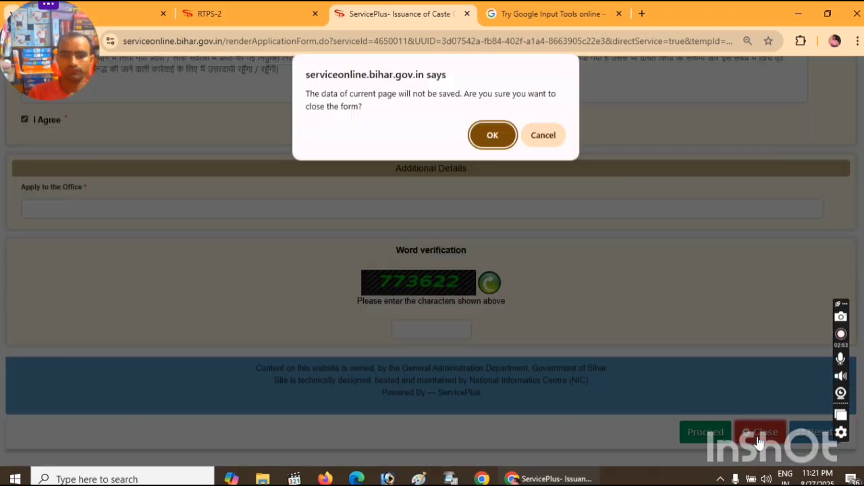
click(493, 132)
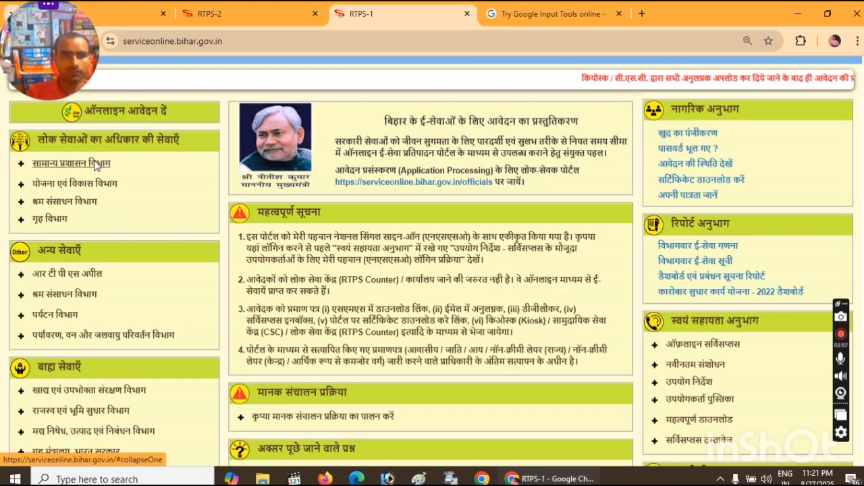
click(95, 166)
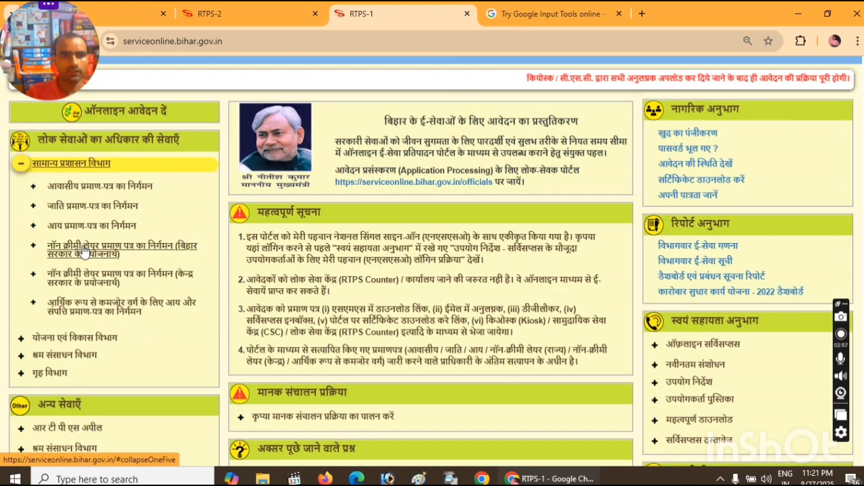
click(120, 229)
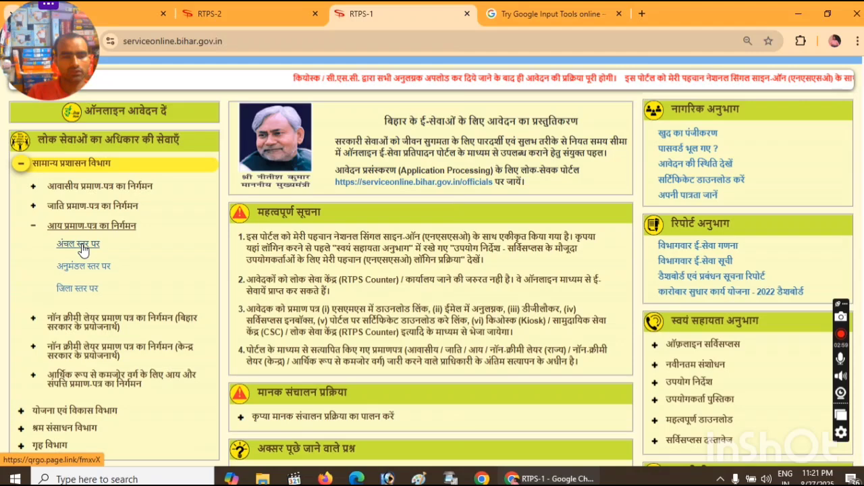
click(80, 245)
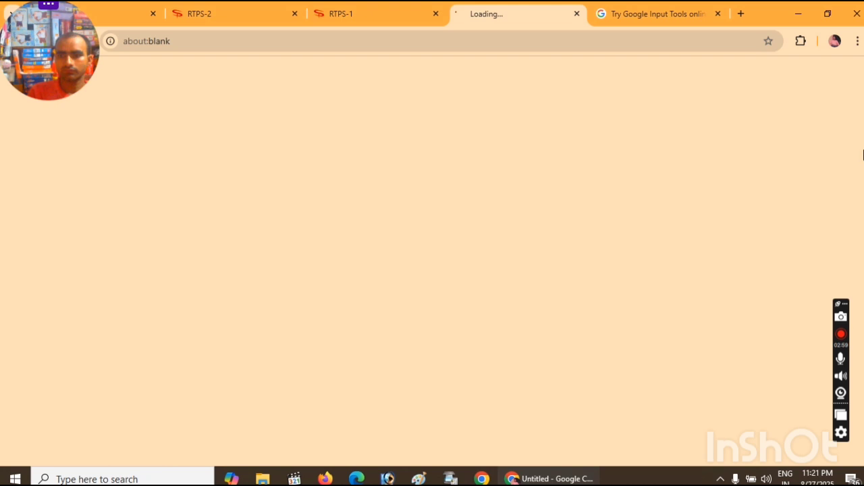
scroll(133, 199, down, 2)
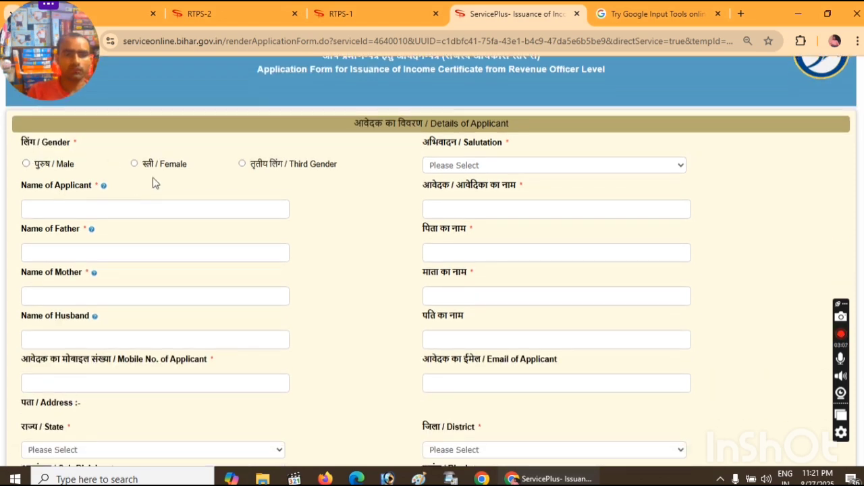
Step: Examine the income form's gender, salutation, applicant and family name, mobile number and email fields without filling them in
click(85, 215)
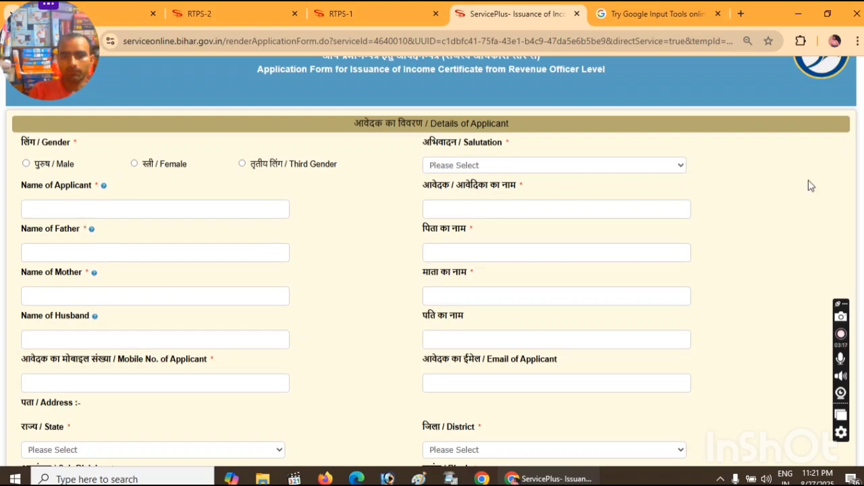
scroll(160, 162, down, 2)
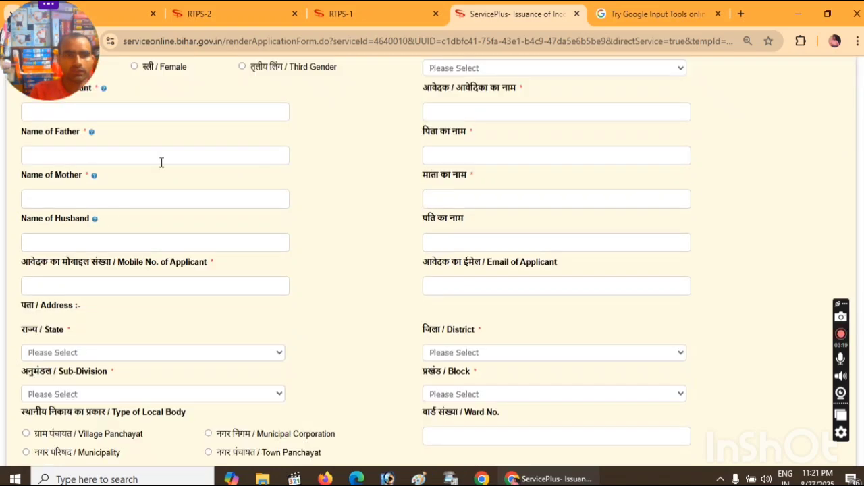
click(56, 195)
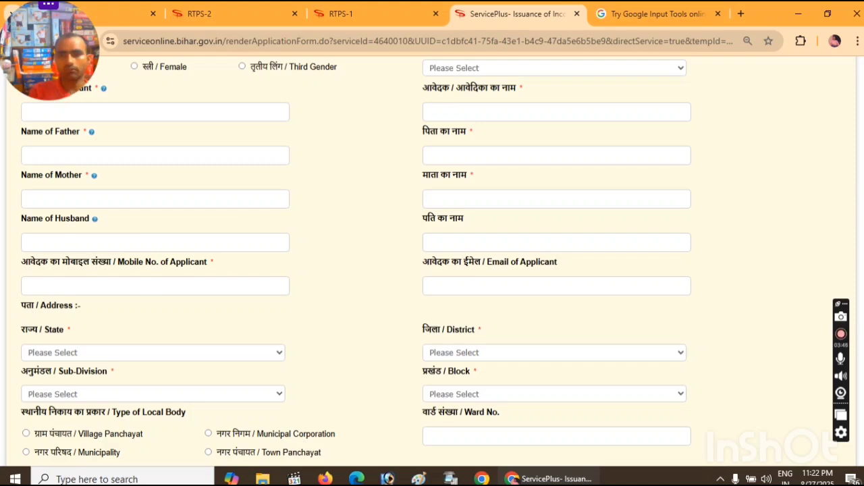
scroll(95, 195, down, 1)
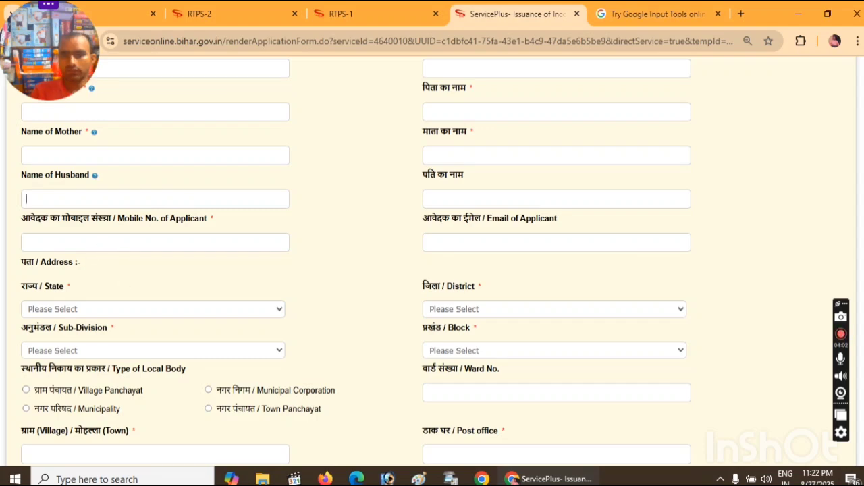
scroll(511, 173, down, 1)
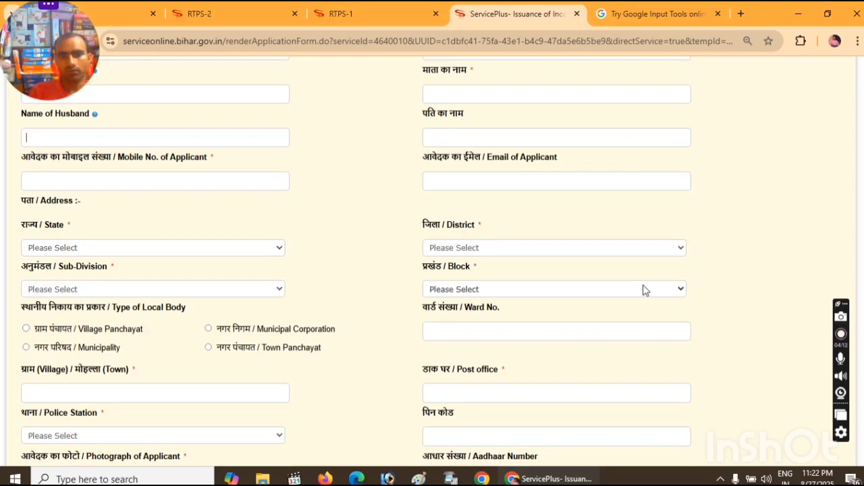
Step: Examine the income form's address fields, including village, post office, police station and PIN code, plus the applicant photograph and Aadhaar number
scroll(163, 319, down, 1)
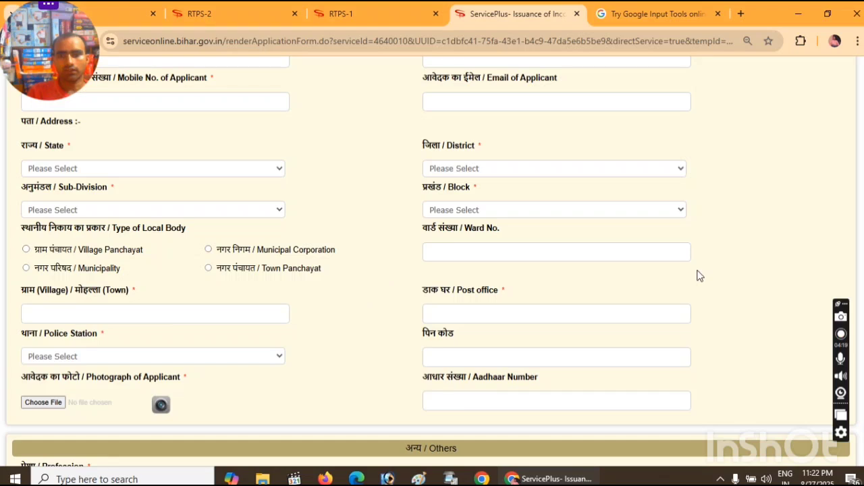
scroll(848, 273, down, 2)
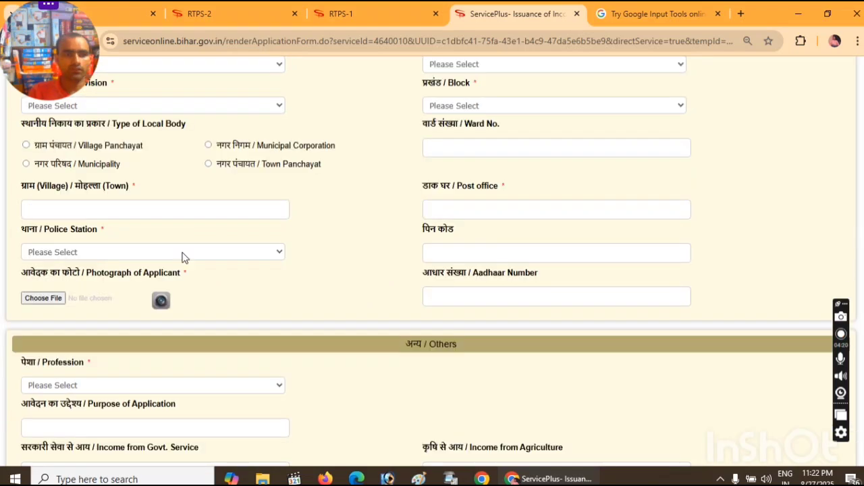
click(119, 213)
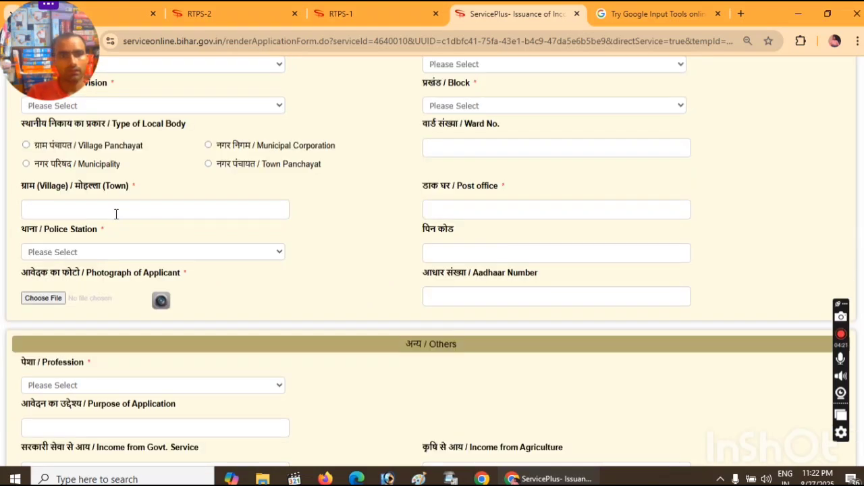
click(446, 207)
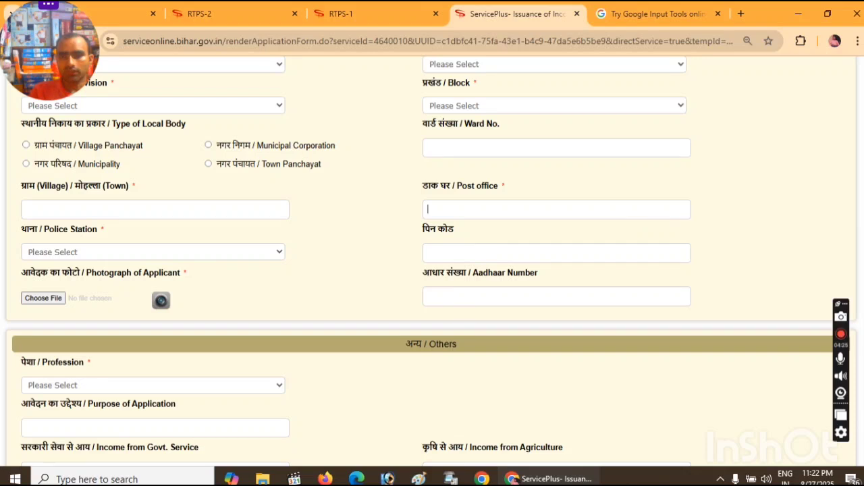
scroll(126, 205, down, 1)
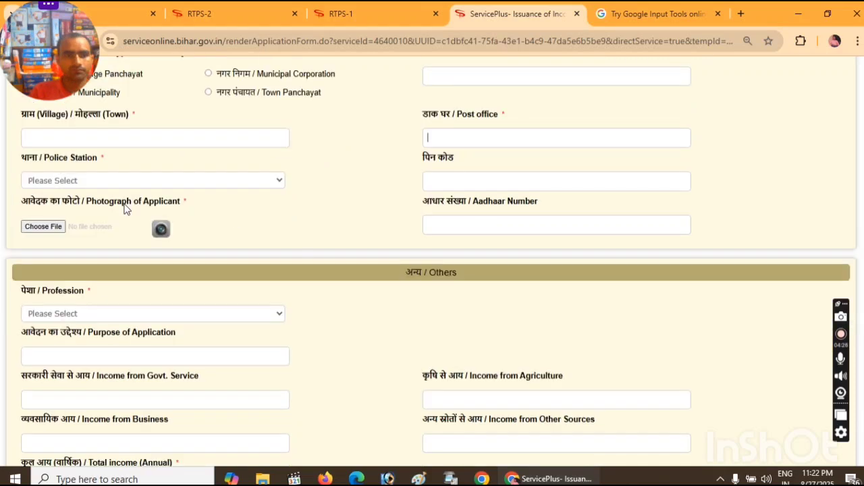
click(71, 181)
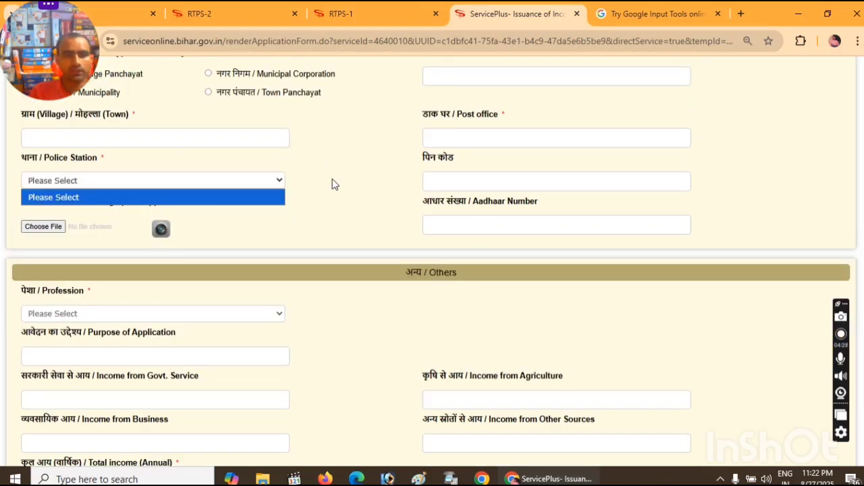
click(442, 180)
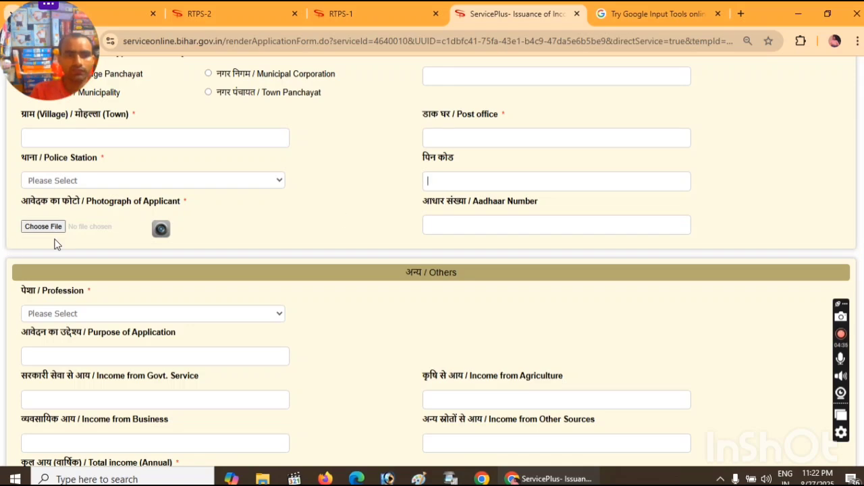
Step: View the Profession options, Purpose of Application and income source fields in the income form's Others section without selecting or entering anything
scroll(56, 244, down, 2)
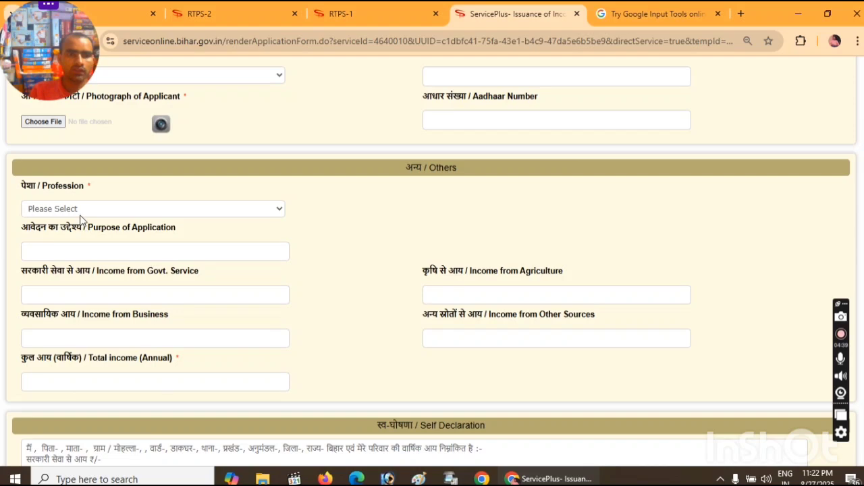
click(86, 212)
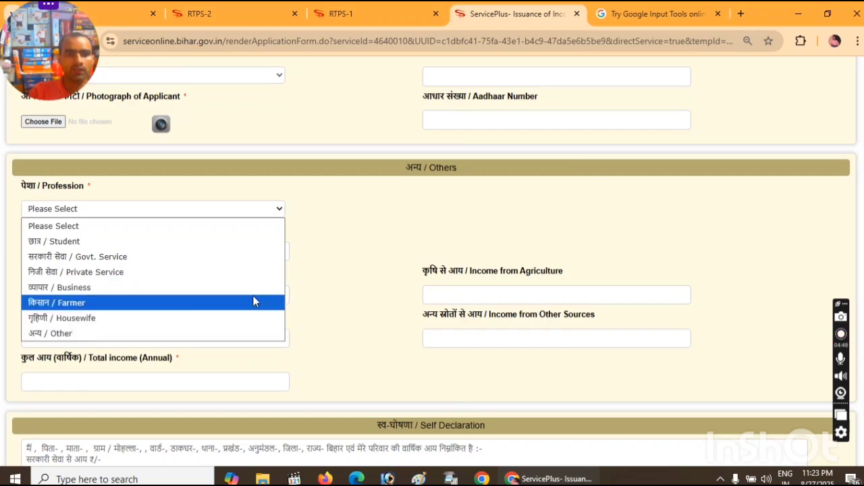
key(Escape)
click(44, 252)
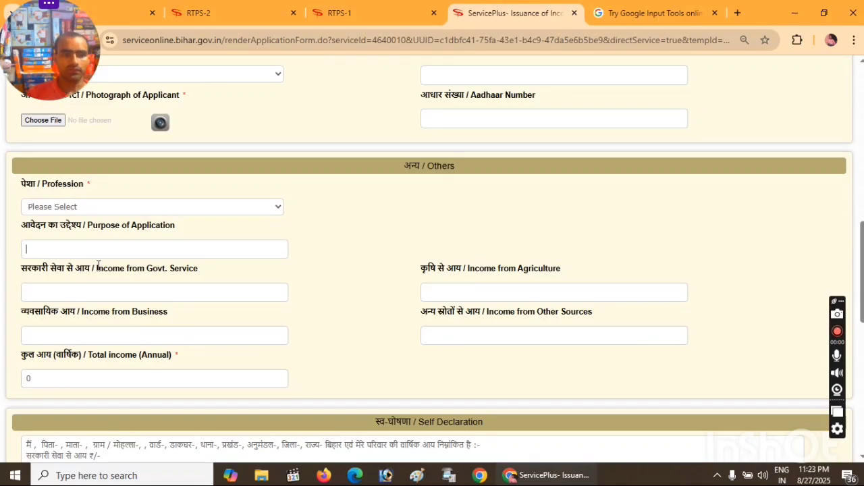
click(99, 299)
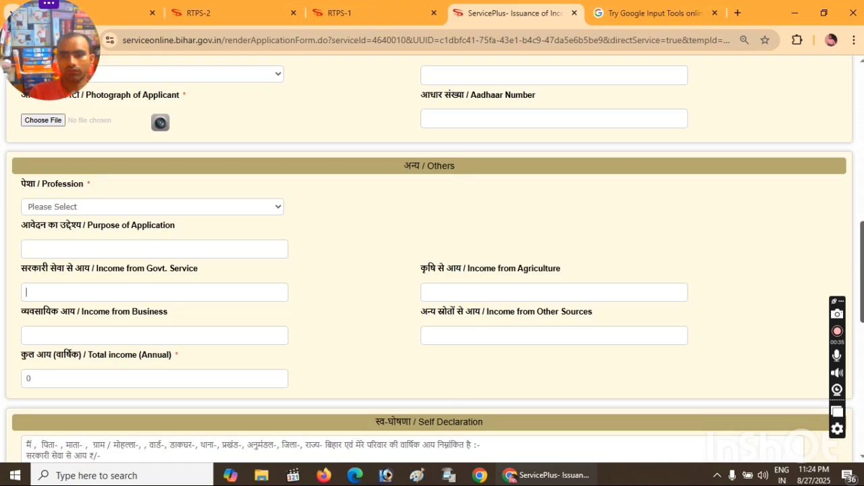
Step: Review the income form's self declaration, Apply to the Office field, word verification and submission options
scroll(827, 297, down, 2)
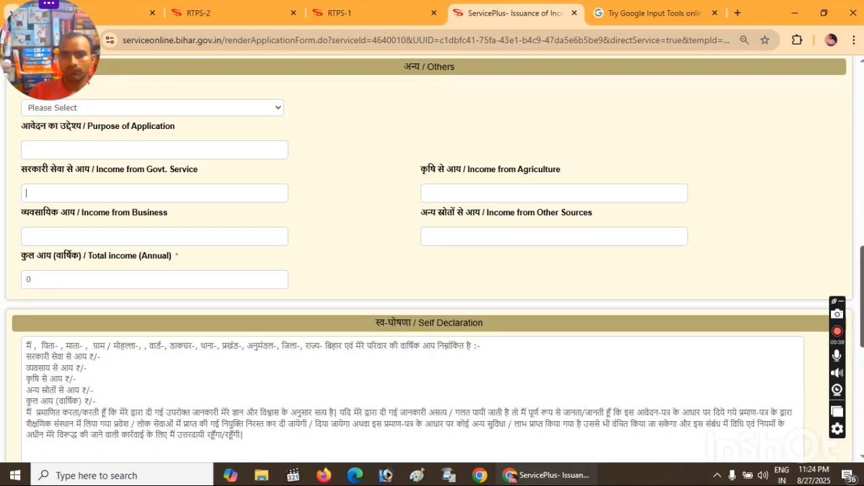
scroll(432, 257, down, 4)
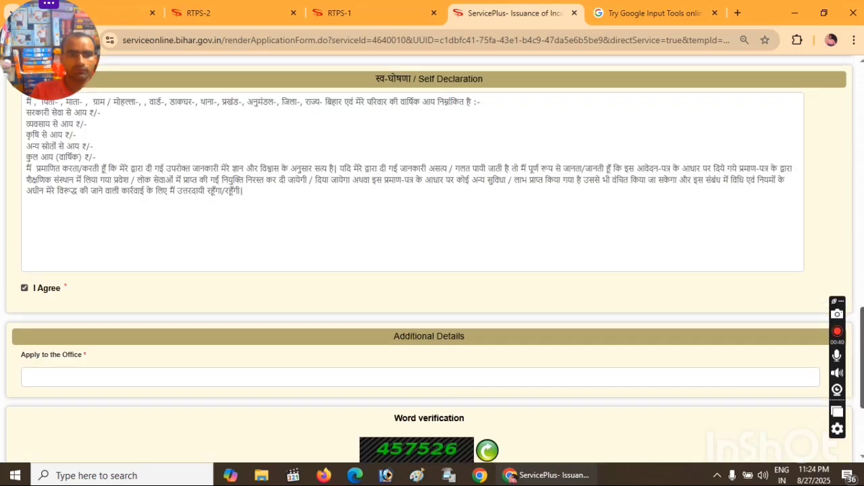
scroll(752, 365, down, 3)
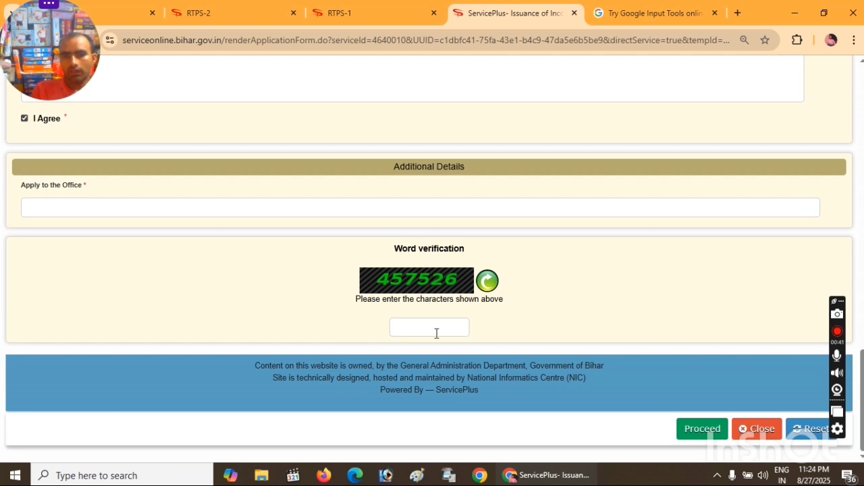